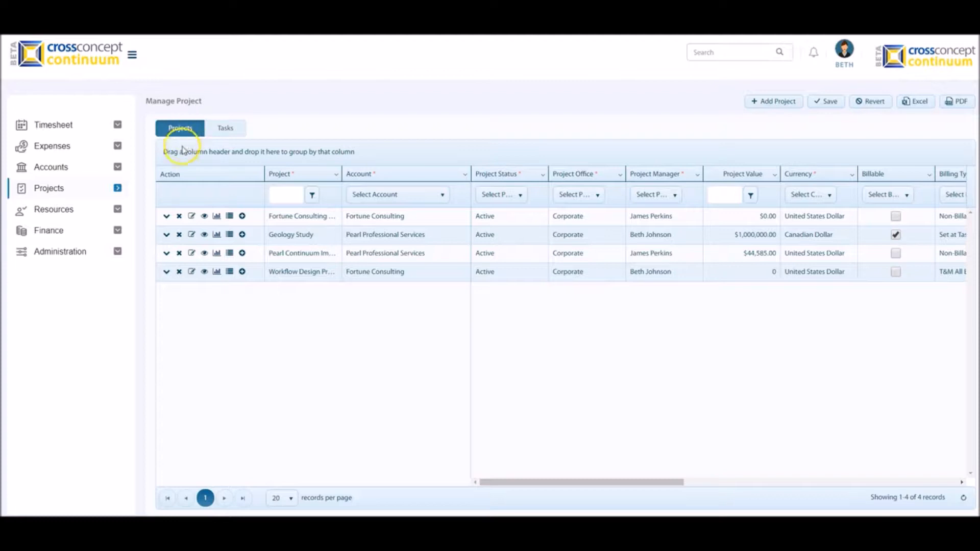
- Open the Geology Study project's task summary and examine its parent, child and standalone tasks
left_click(167, 236)
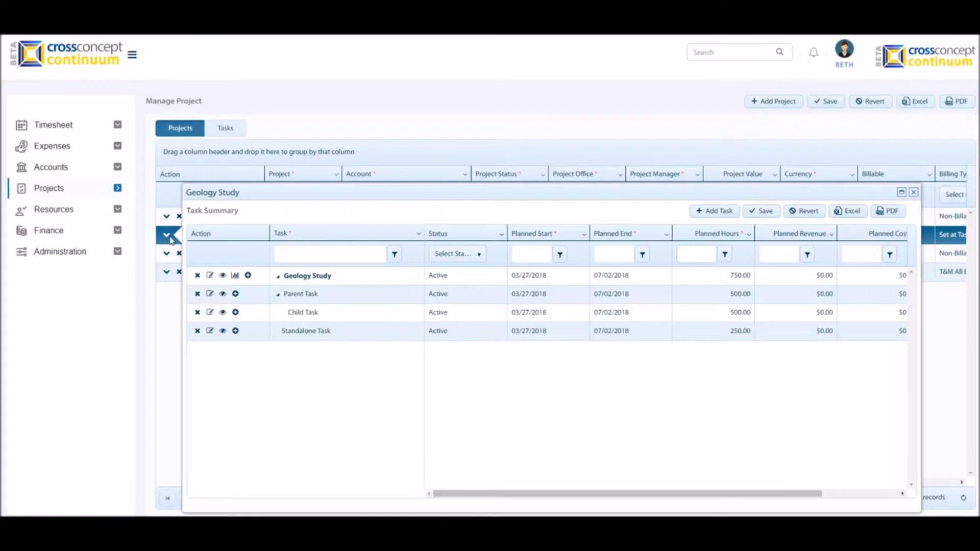
left_click(278, 296)
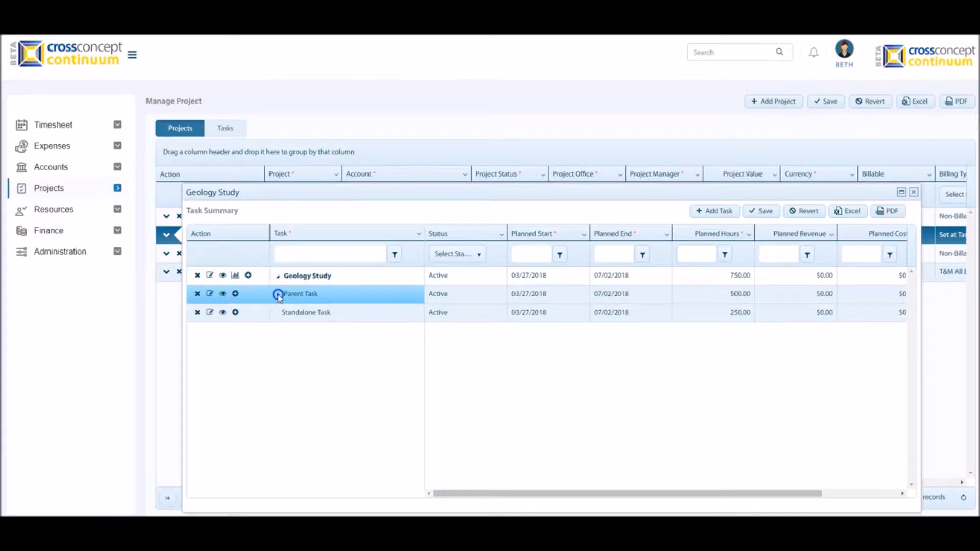
left_click(278, 295)
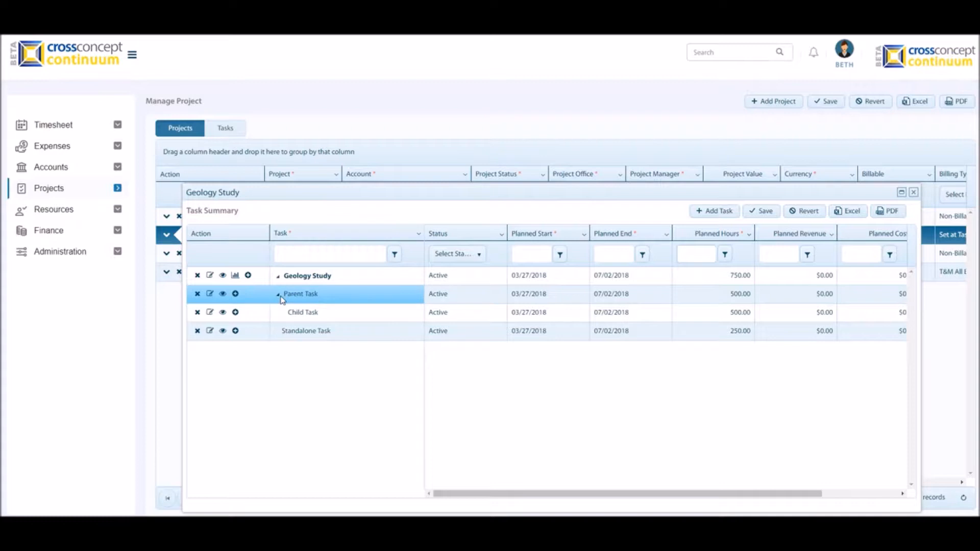
left_click(300, 312)
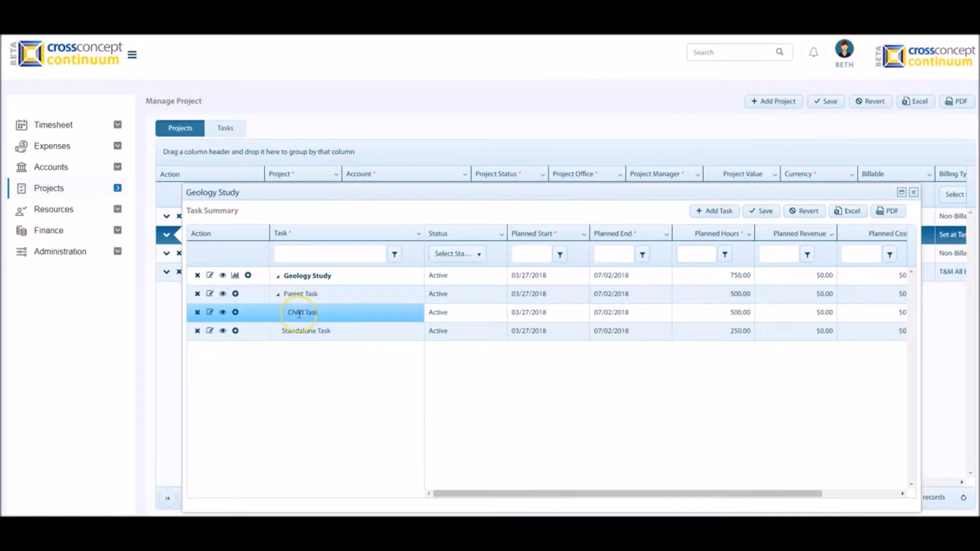
left_click(302, 332)
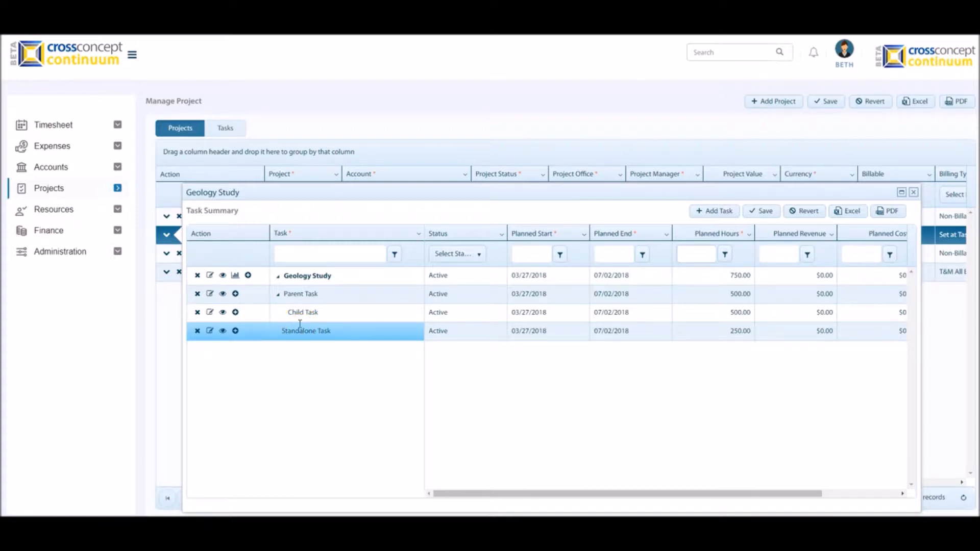
left_click(259, 300)
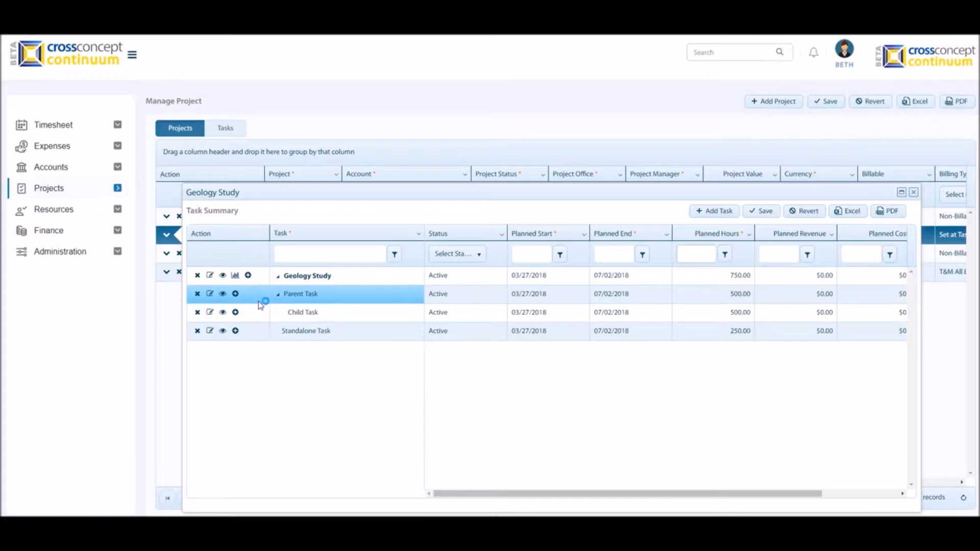
left_click(248, 278)
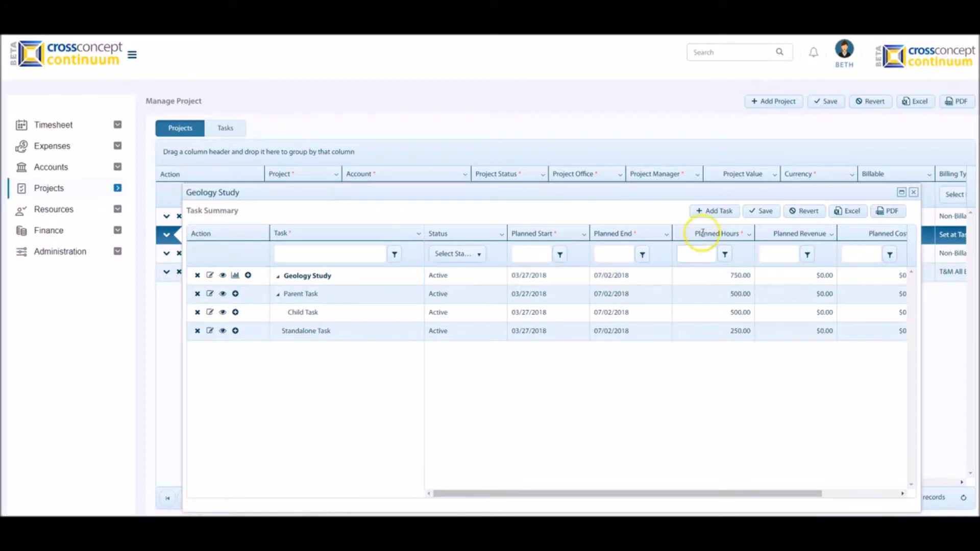
- Add a new task to the Geology Study project named "Workflow Analysis" with the description "First phase of the study."
left_click(714, 213)
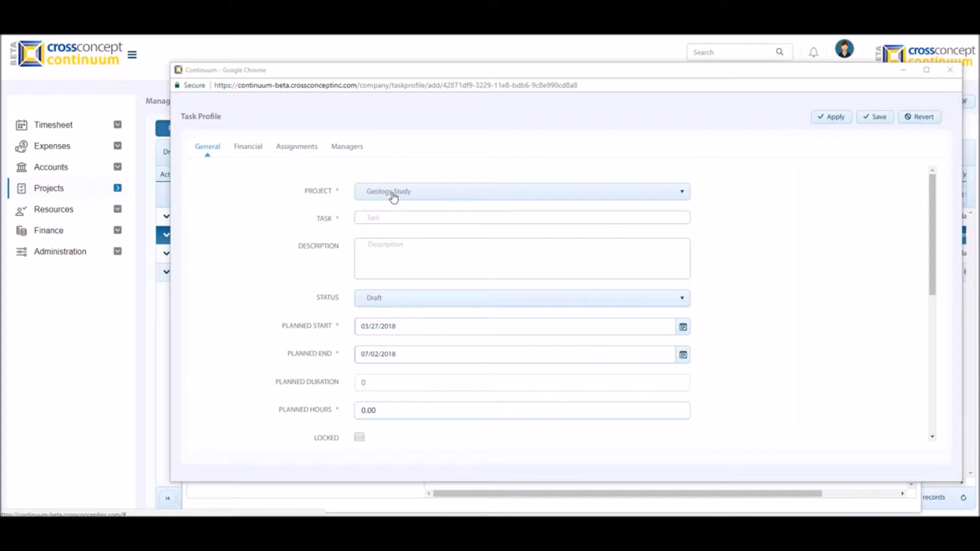
left_click(378, 219)
type("Workflow Analysis")
left_click(376, 245)
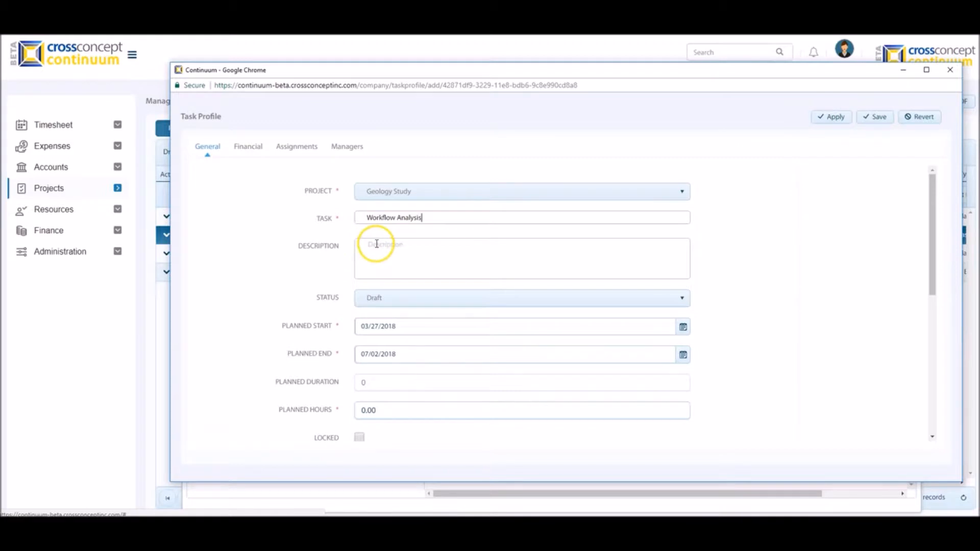
type("First phase of the study.")
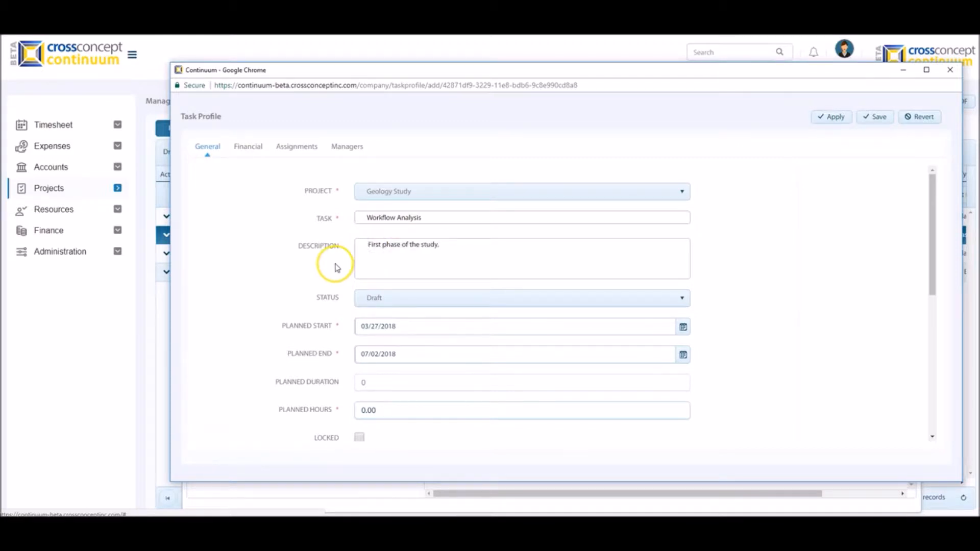
- Keep the task in Draft status with its default planned dates and set the planned hours to 200
left_click(373, 301)
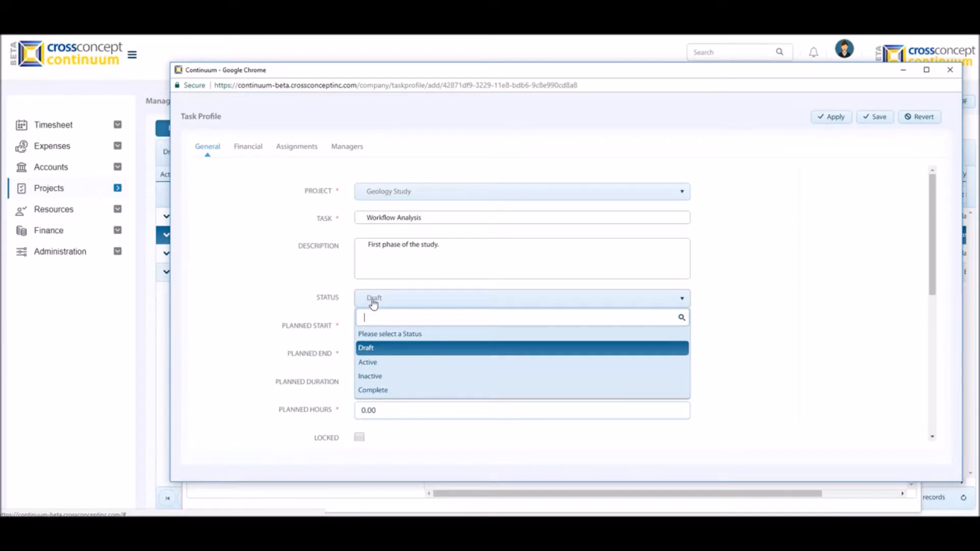
left_click(368, 305)
left_click(345, 329)
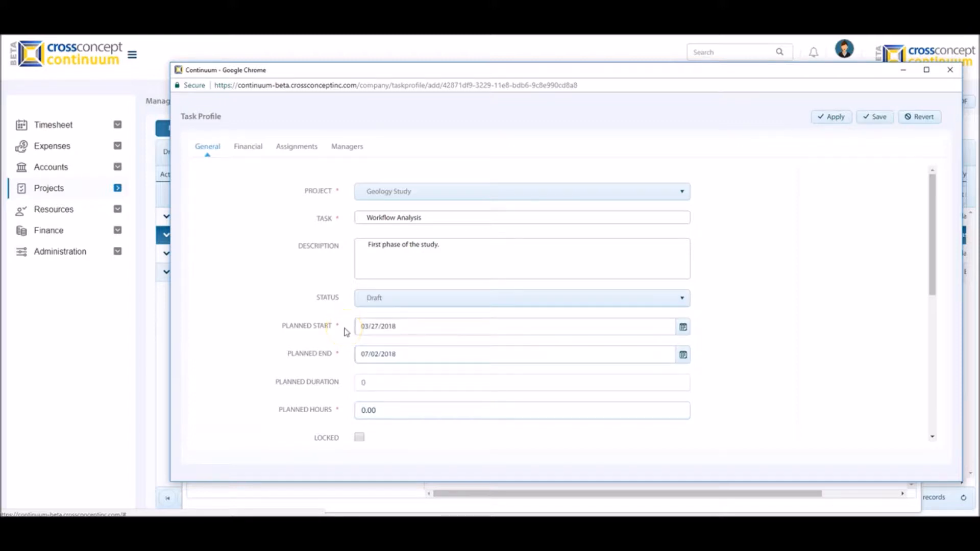
left_click(345, 350)
left_click(351, 382)
left_click(352, 412)
type("200")
left_click(432, 430)
- Examine the task's baseline fields, its financial settings and the available task billing types
left_click_drag(931, 211, 918, 346)
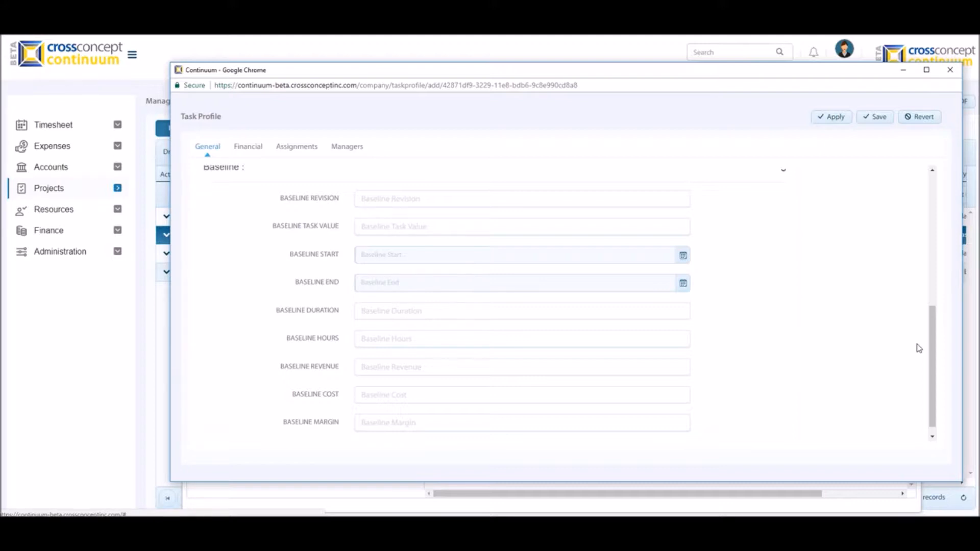
left_click(253, 148)
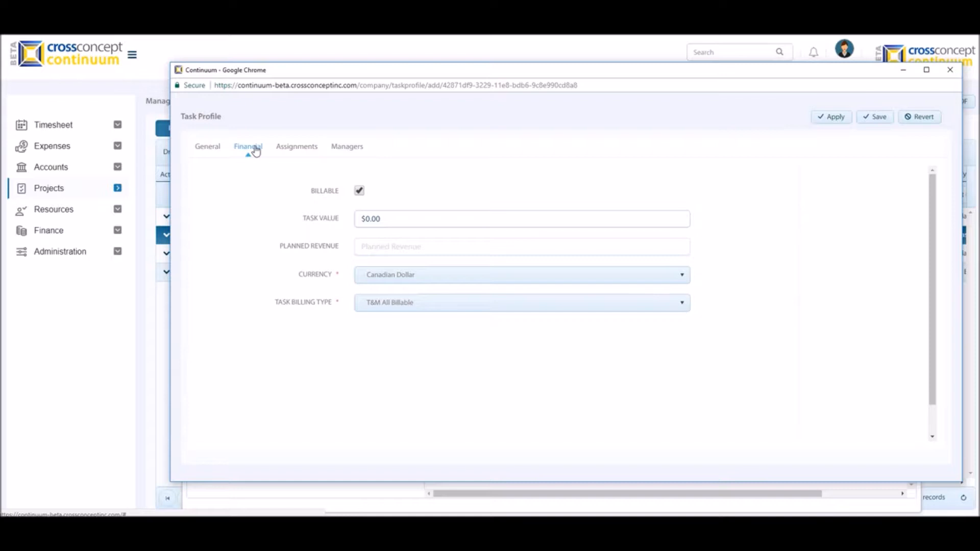
left_click(259, 220)
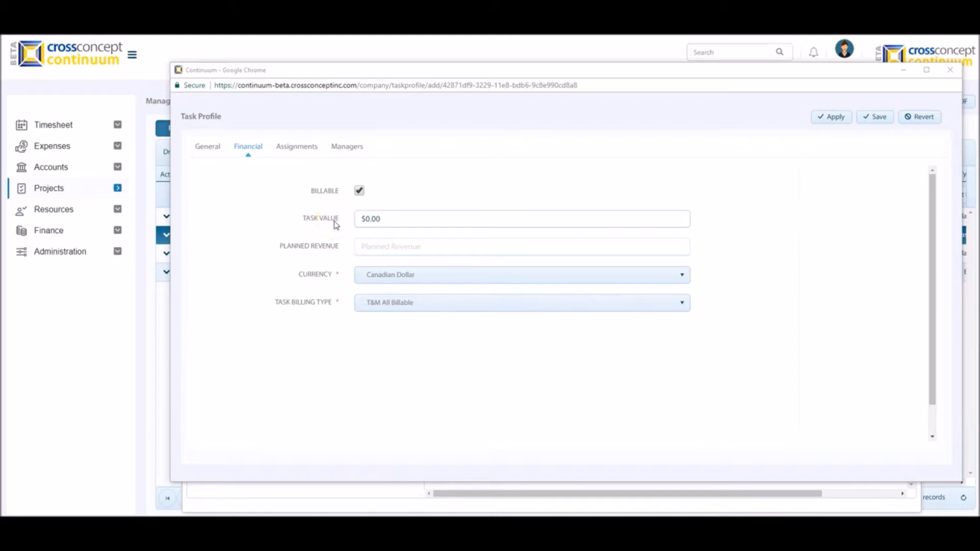
left_click(364, 308)
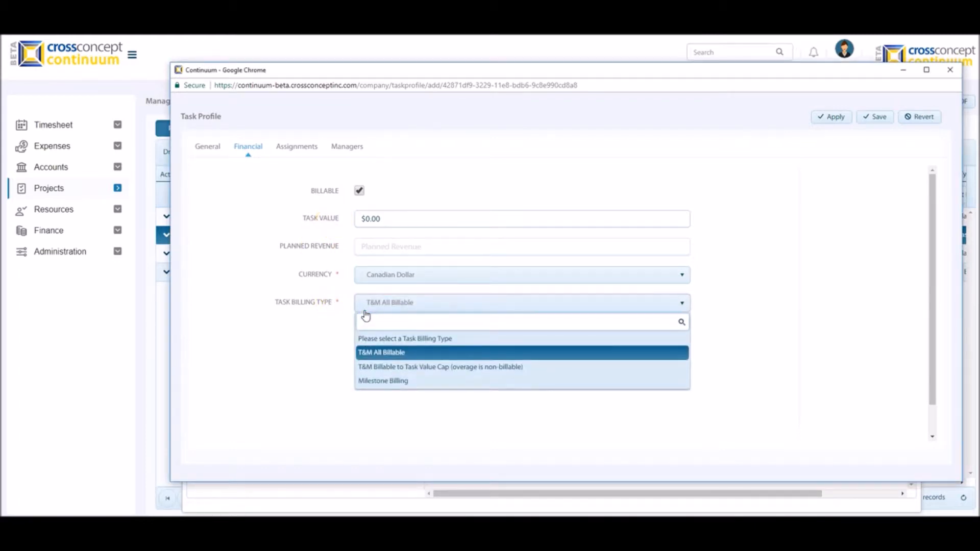
left_click(376, 367)
- Set the task value to $500,000.00, keeping Canadian Dollar as the currency and T&M All Billable as the billing type
left_click(343, 200)
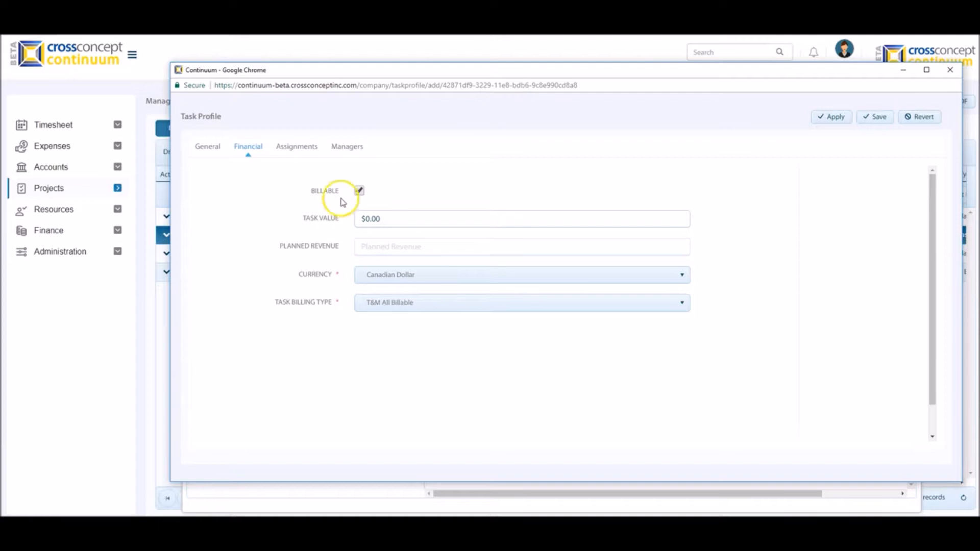
left_click_drag(391, 223, 343, 209)
type("500000")
left_click(342, 251)
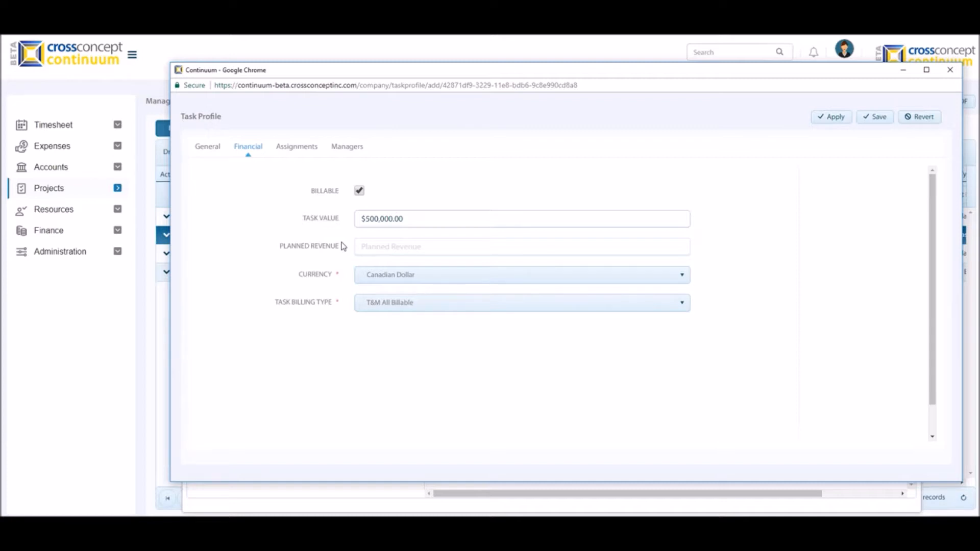
left_click(359, 275)
left_click(363, 277)
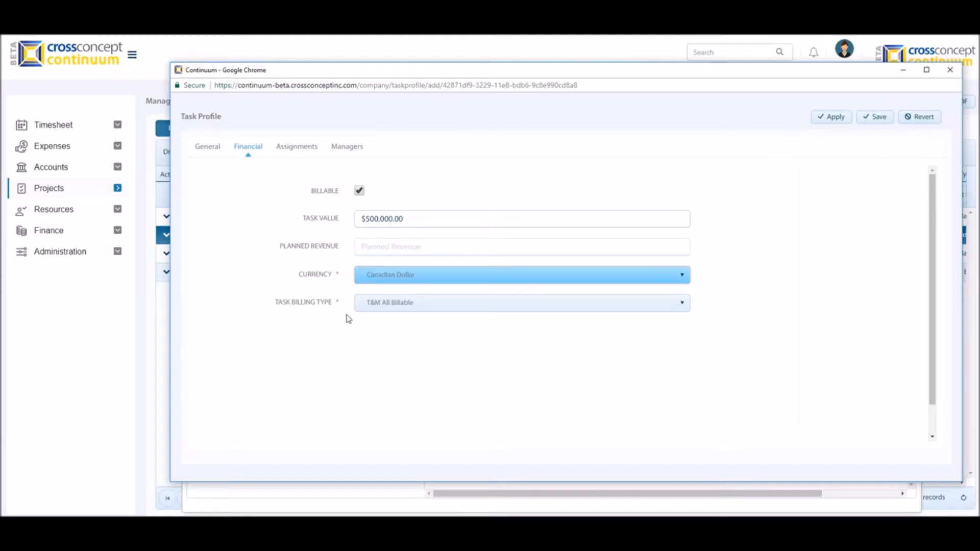
left_click(388, 307)
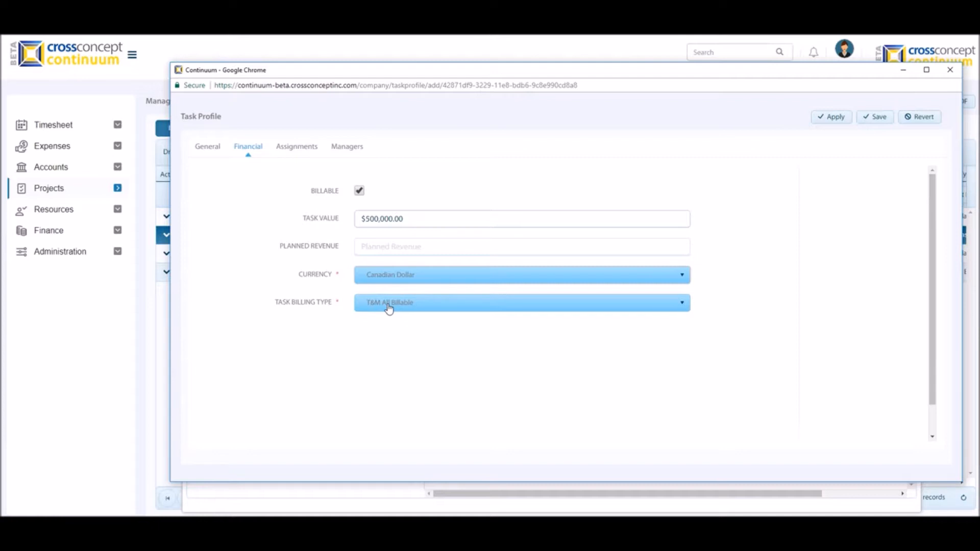
left_click(270, 190)
- Review the distribution method and default project role options in the task's assignments, keeping Even Distribution and Project Manager
left_click(295, 147)
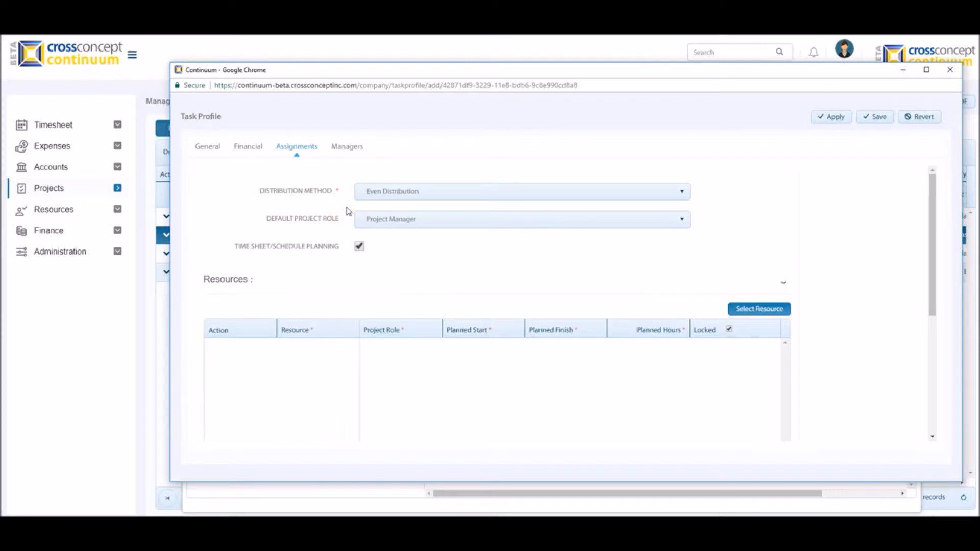
left_click(372, 195)
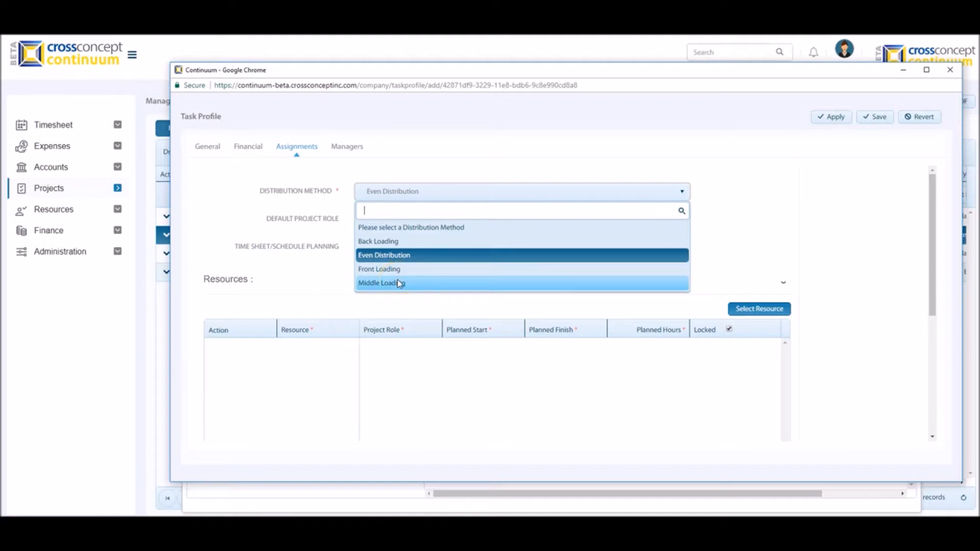
left_click(391, 283)
left_click(316, 269)
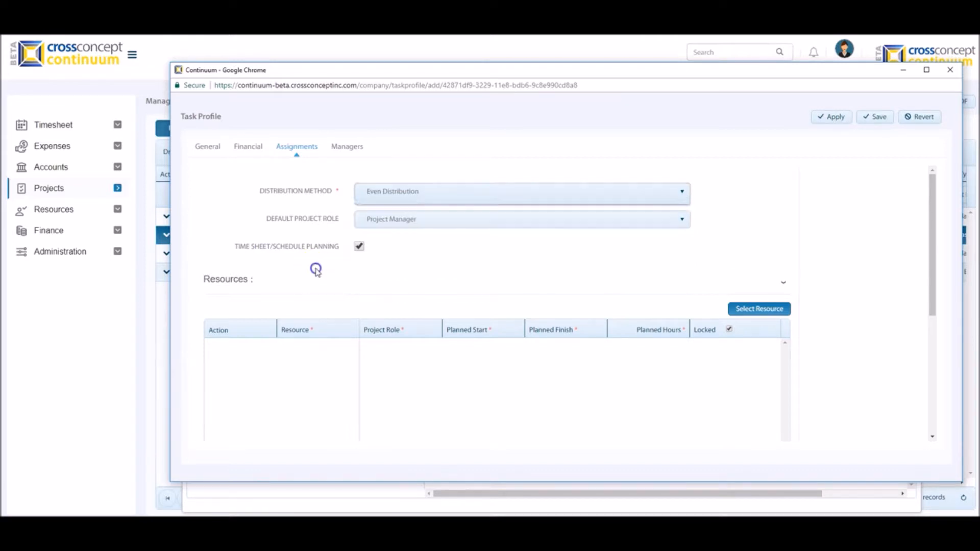
left_click(376, 227)
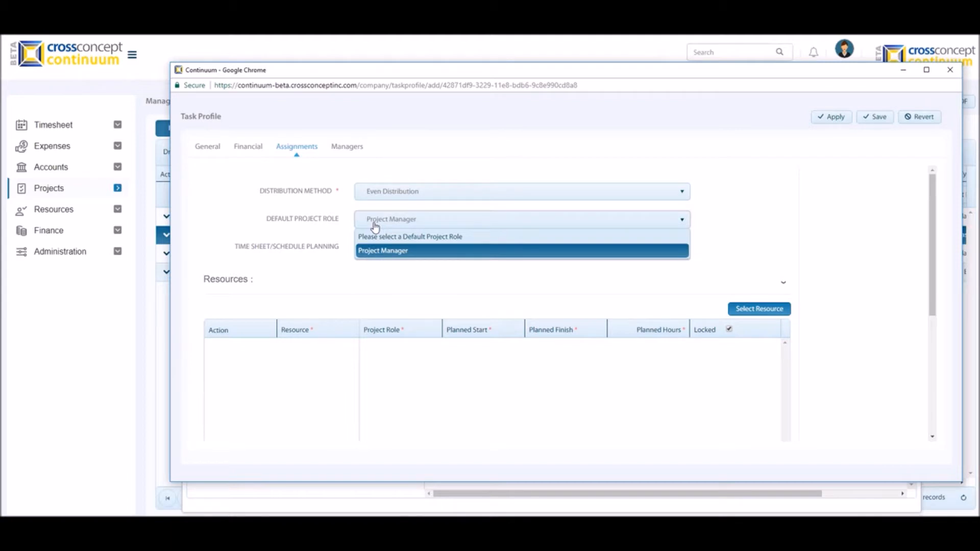
left_click(305, 232)
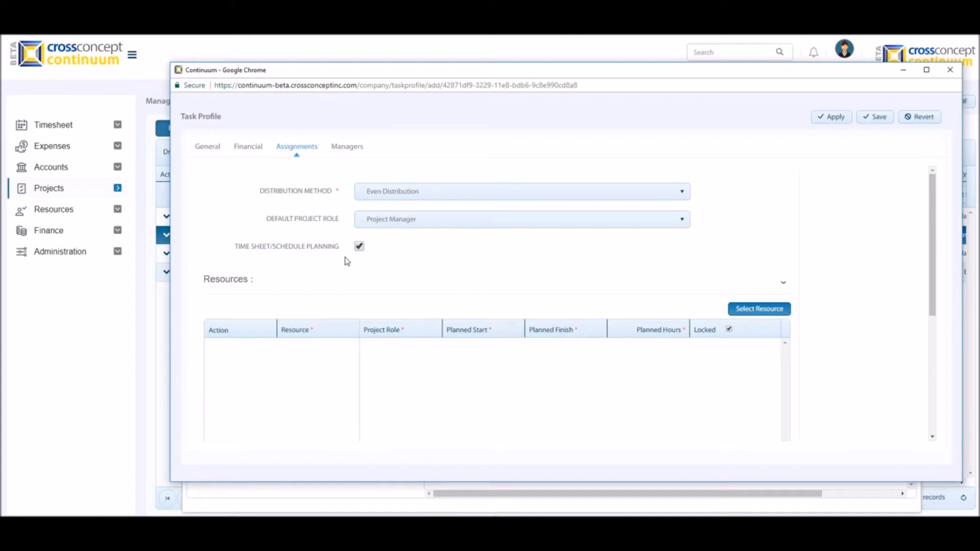
left_click(344, 291)
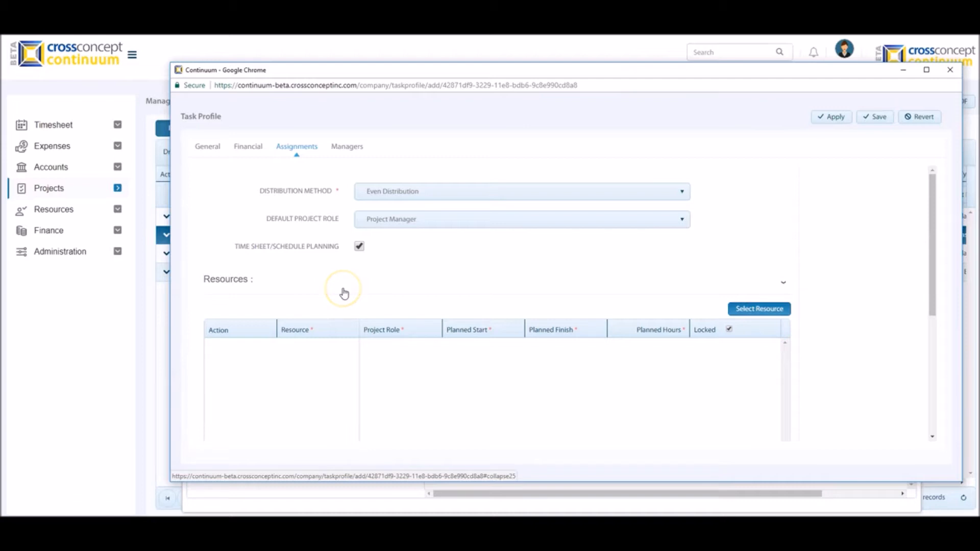
- Check the resource picker's department grouping, return to the individual list, and assign the first and fifth listed resources to the task
left_click(737, 309)
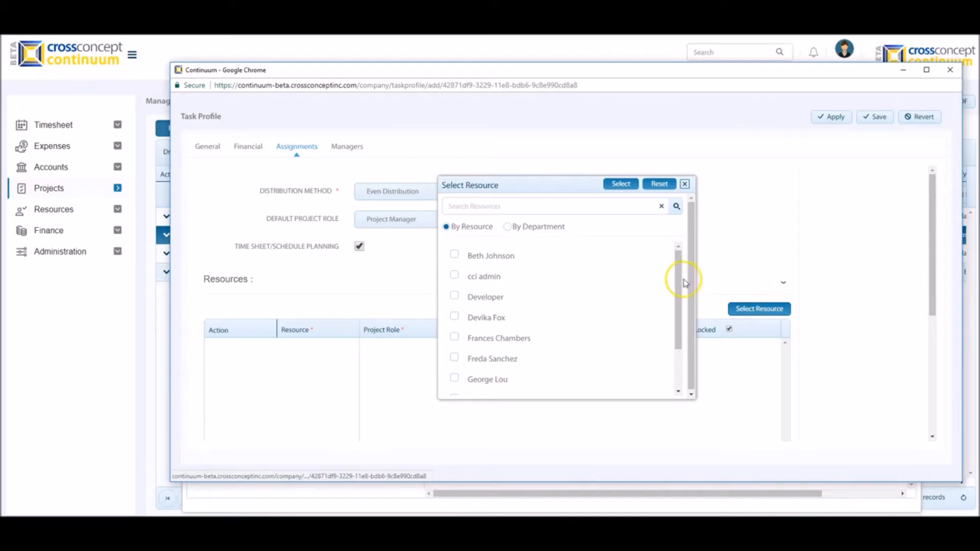
left_click(507, 226)
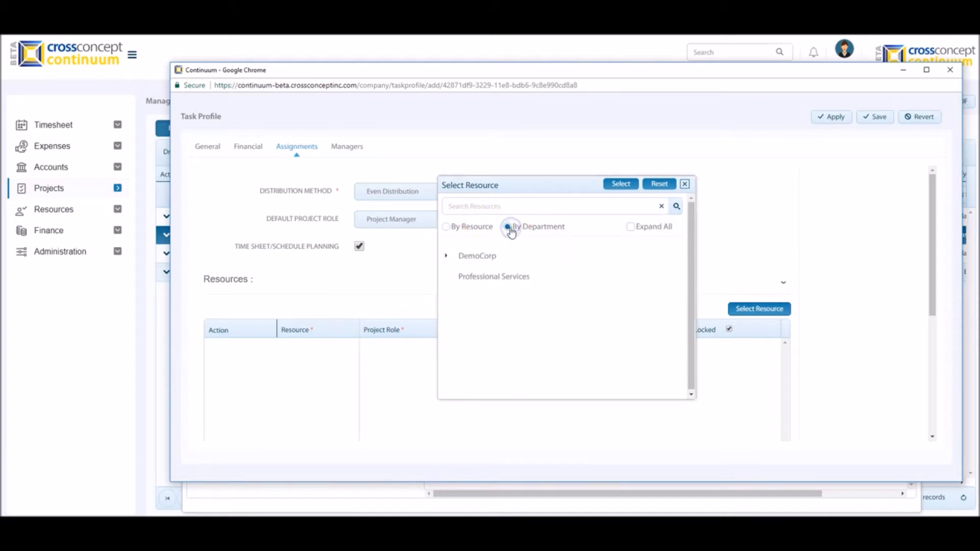
left_click(447, 226)
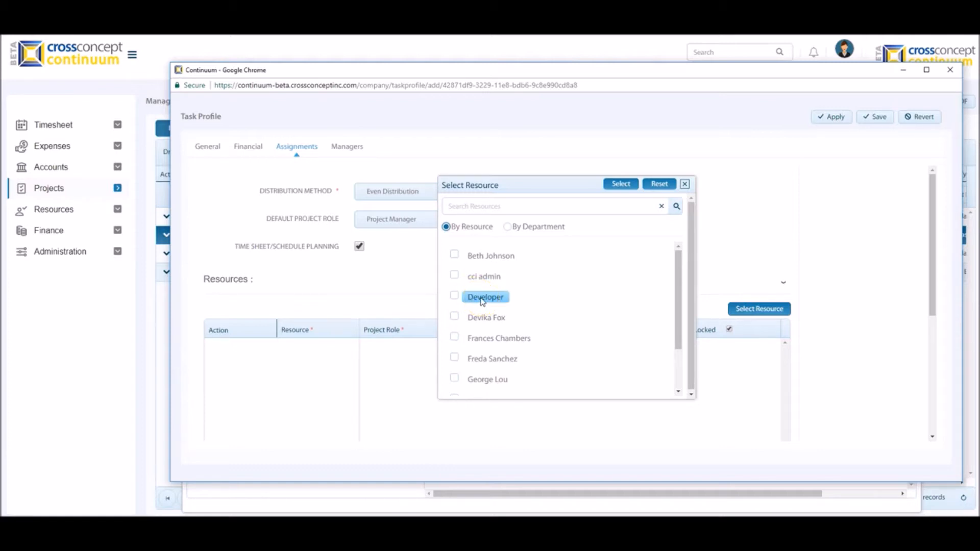
left_click(454, 254)
left_click(454, 337)
left_click(621, 183)
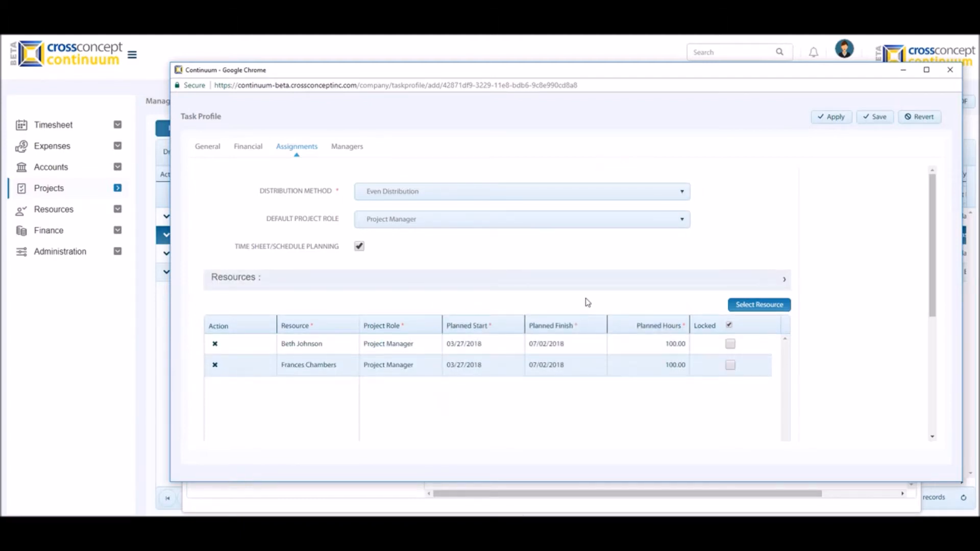
- Keep the first assigned resource's planned finish date and 100 planned hours, and lock that assignment
left_click(576, 345)
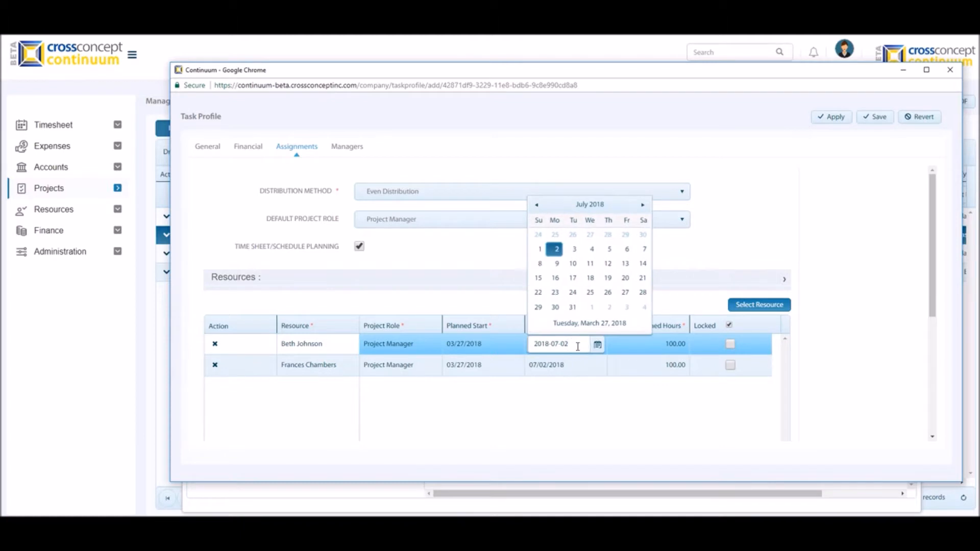
left_click(666, 344)
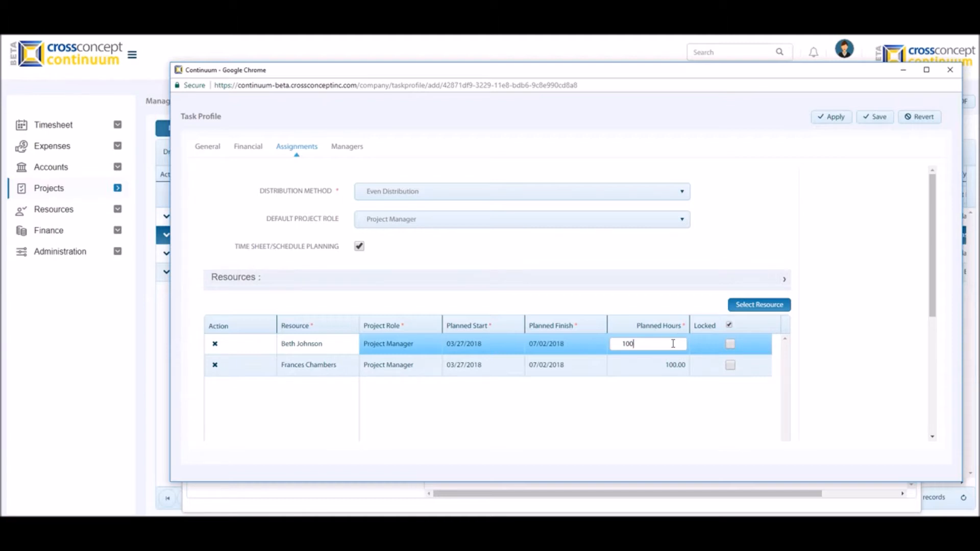
left_click(731, 344)
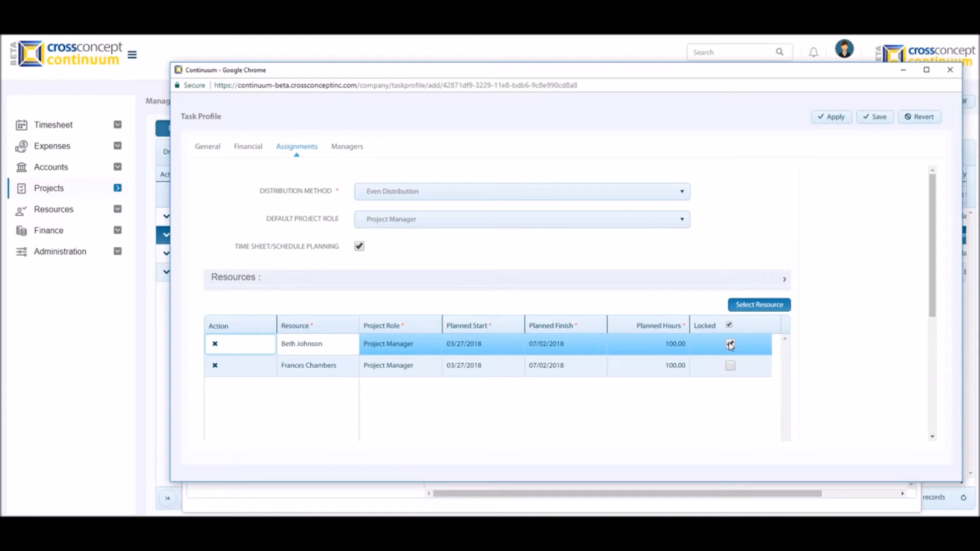
- Check the material picker's category grouping, return to the individual list, and add Training Bundle 1 to the task's materials
left_click_drag(923, 254, 921, 394)
left_click(761, 286)
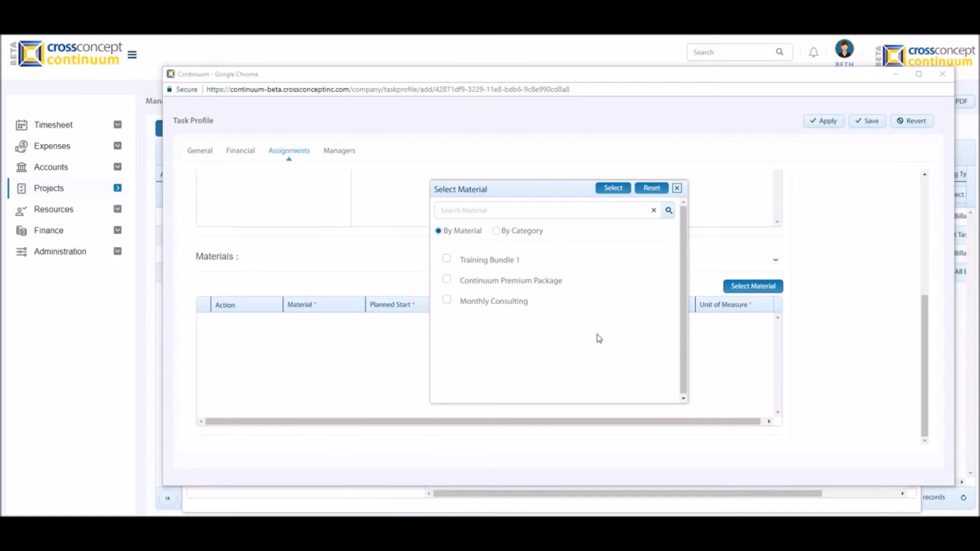
left_click(497, 231)
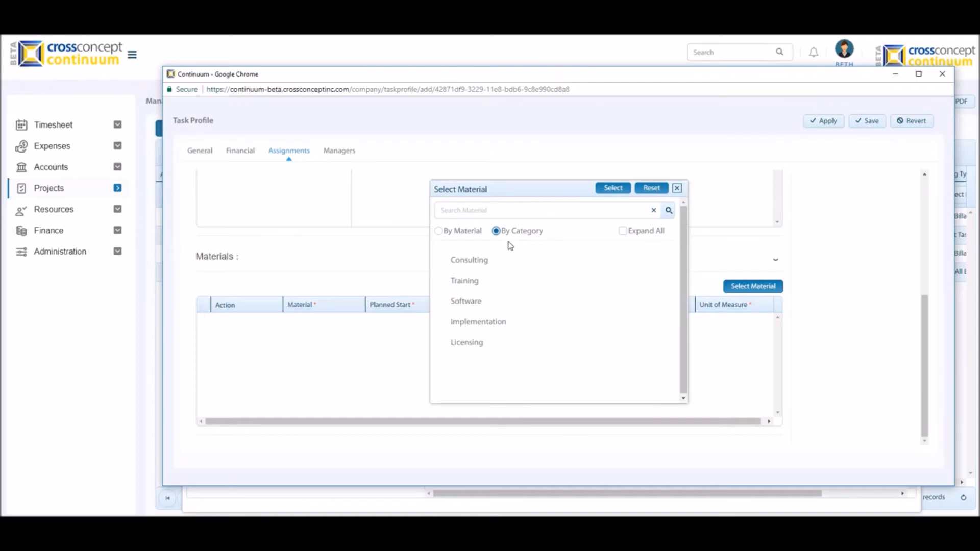
left_click(438, 231)
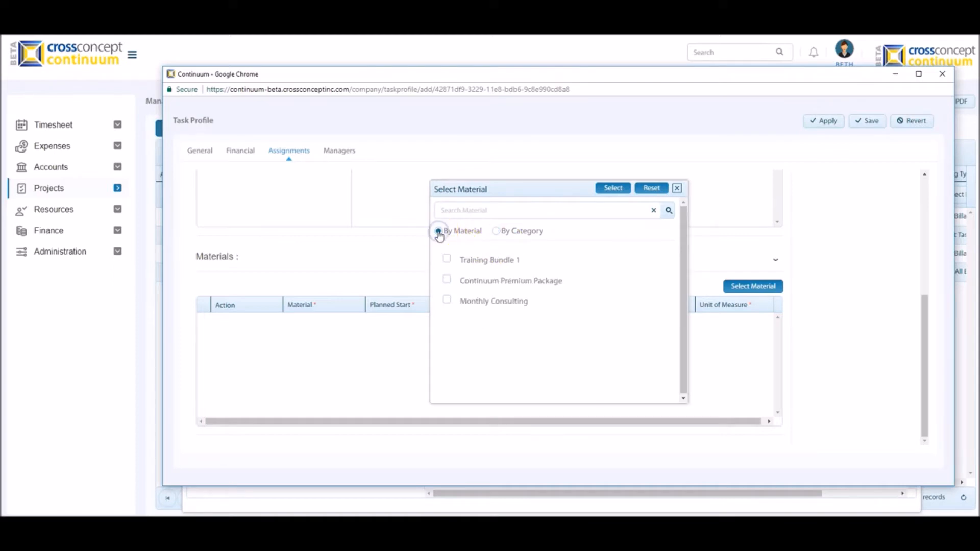
left_click(447, 259)
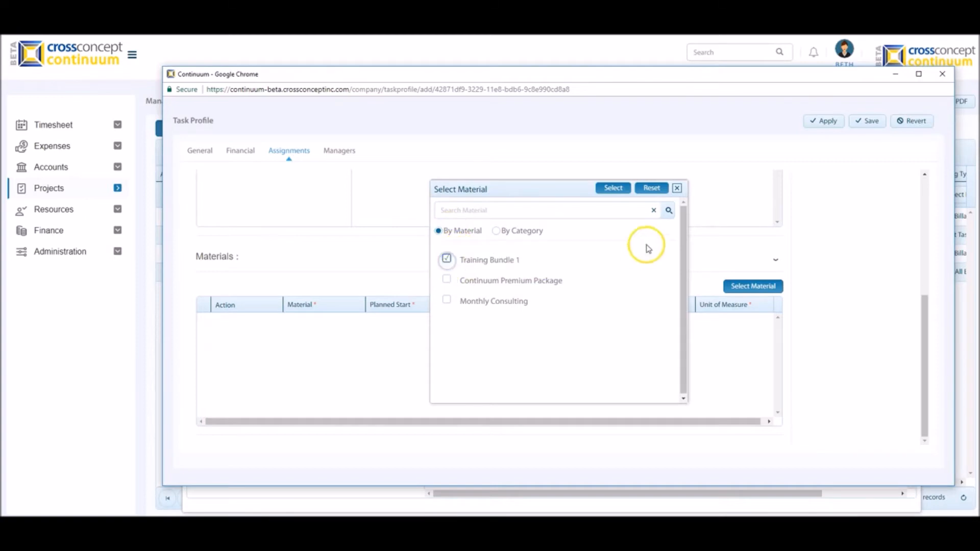
left_click(614, 188)
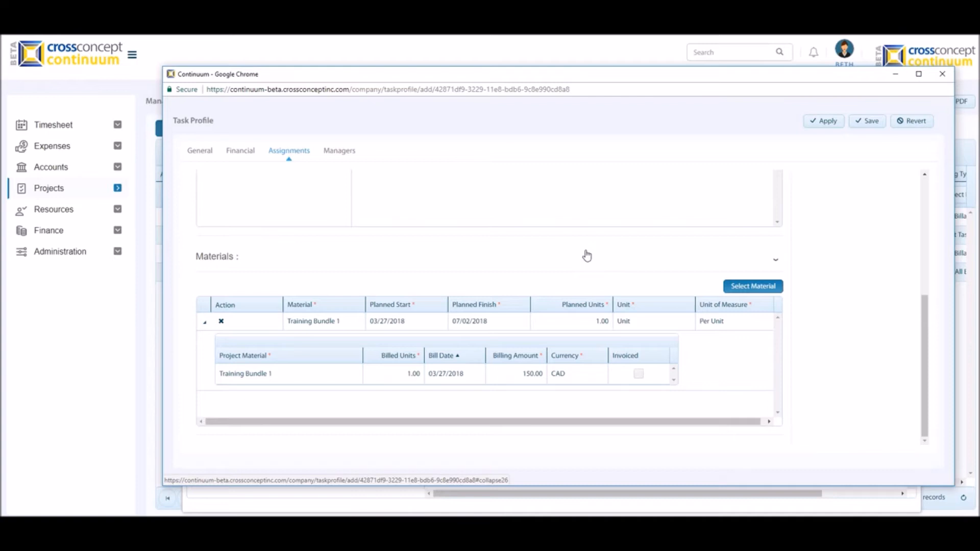
- Review Training Bundle 1's planned finish date, planned units, unit and unit of measure options, and its billing line details
left_click(507, 322)
left_click(504, 323)
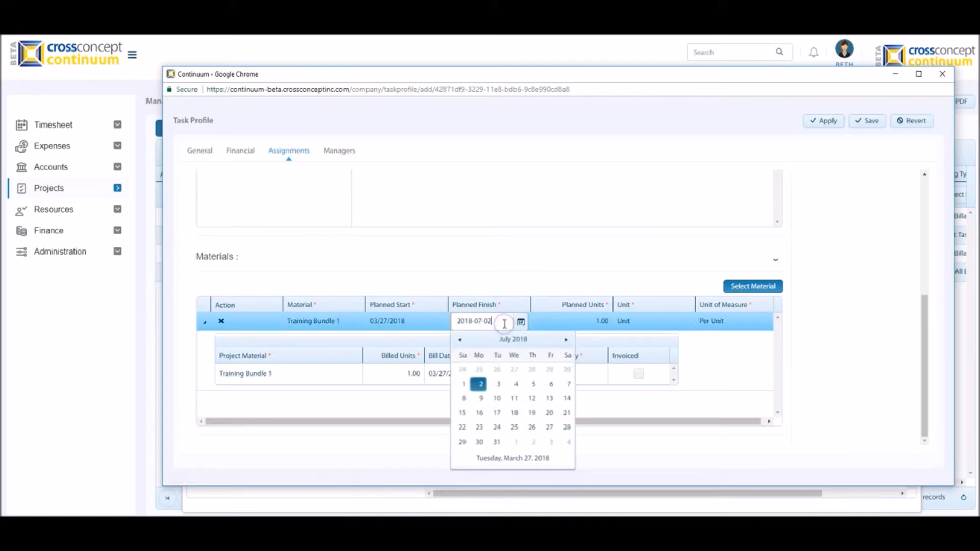
left_click(605, 321)
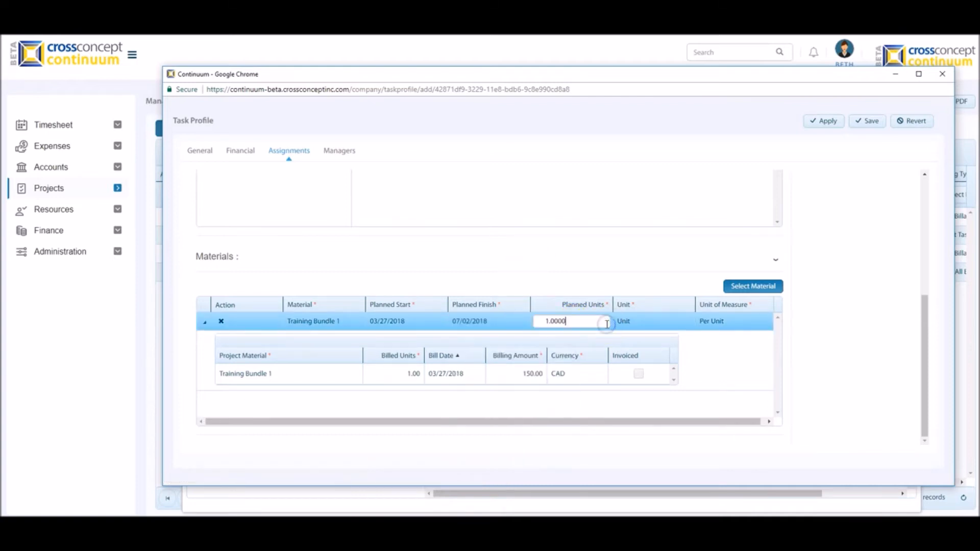
left_click(649, 326)
left_click(711, 323)
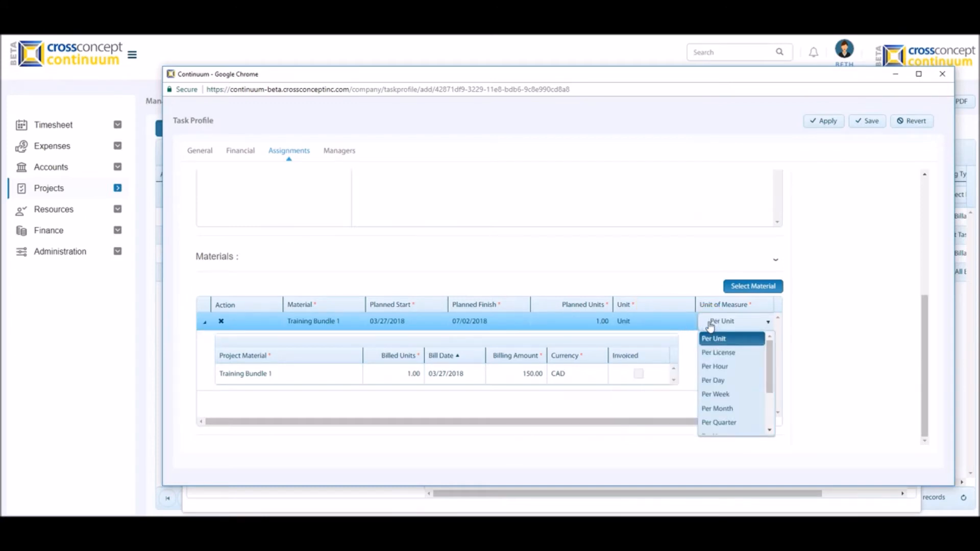
left_click(313, 339)
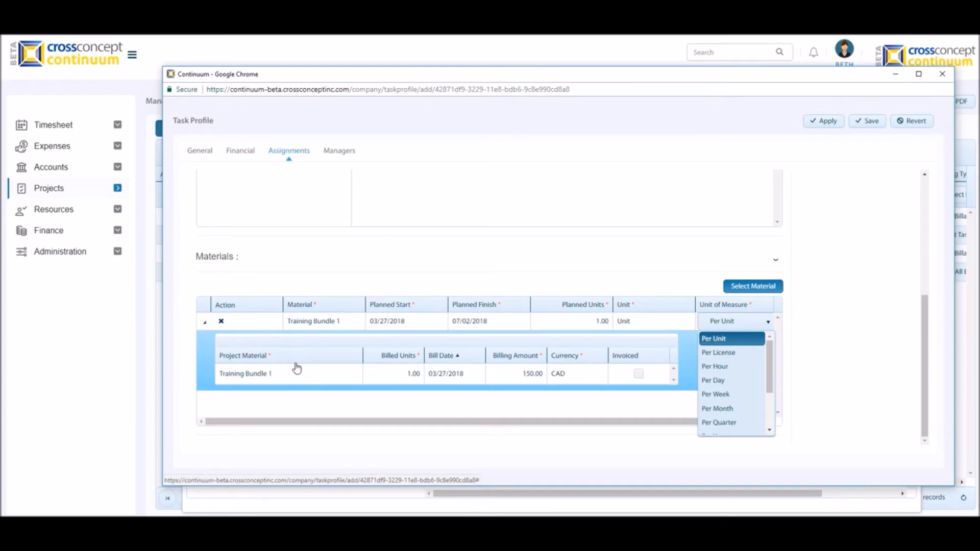
left_click(429, 381)
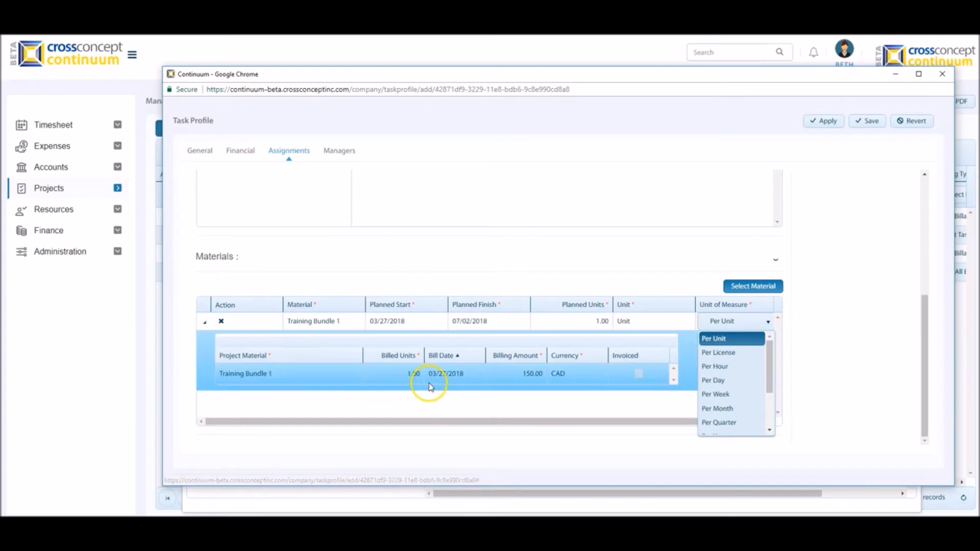
left_click(451, 377)
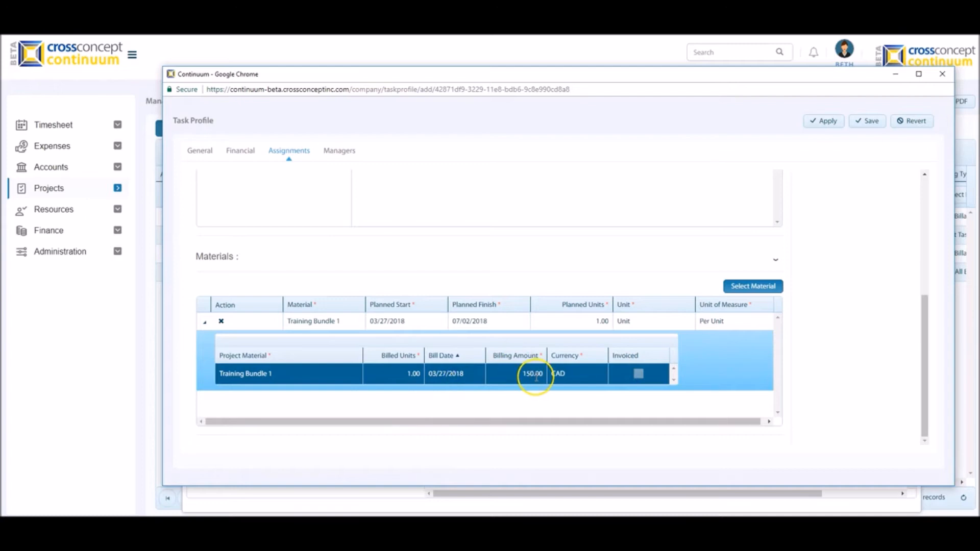
- Set the planned units of the Training Bundle 1 material to 3
left_click(602, 322)
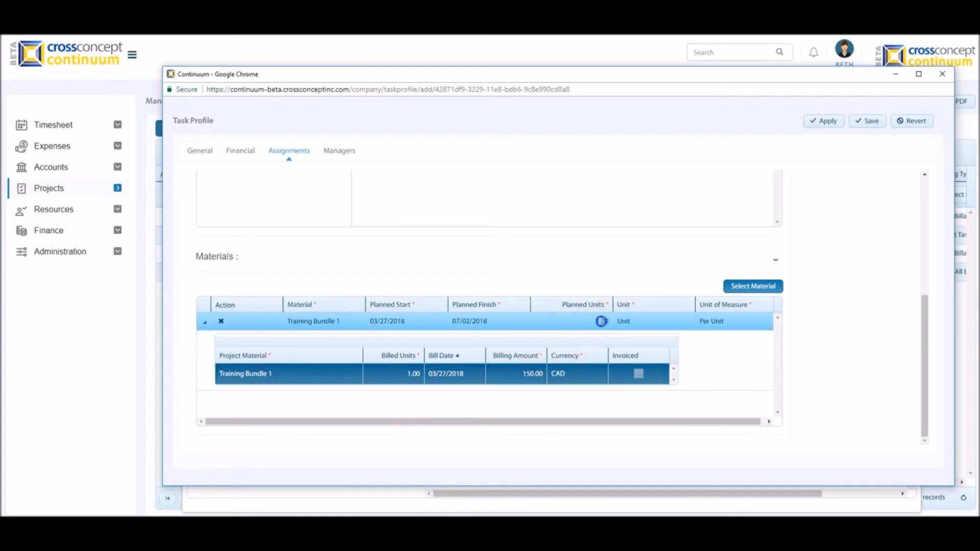
type("3")
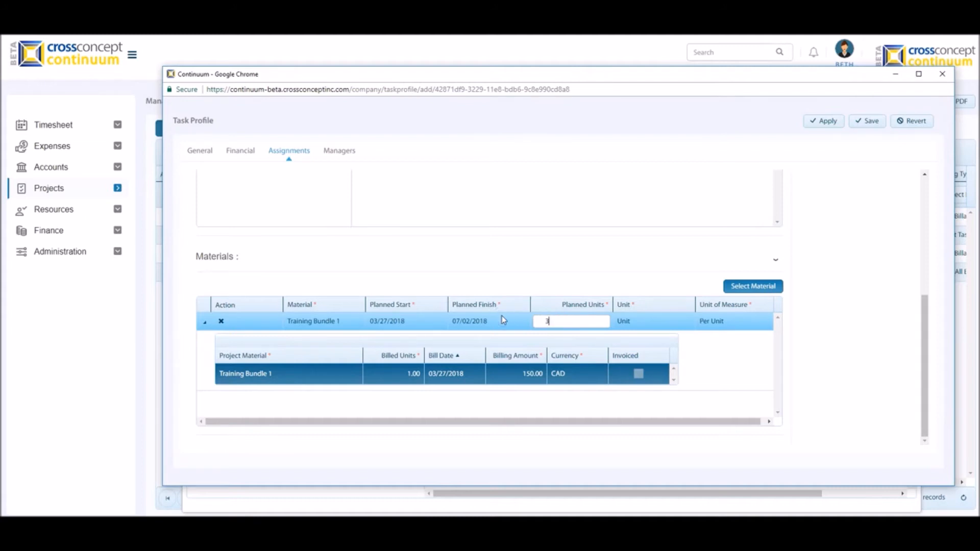
left_click(814, 339)
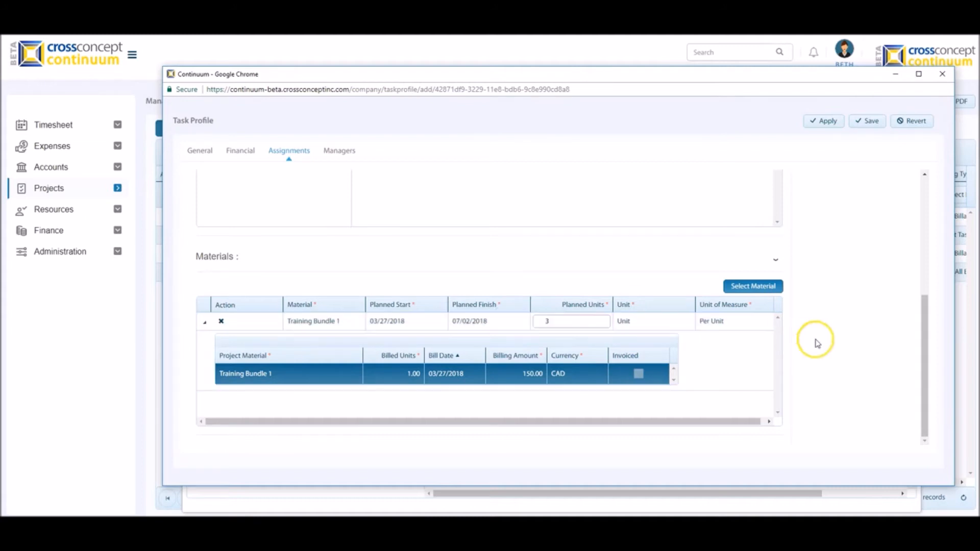
- Keep Project Manager, Project Time Approver and Project Expense Approver as the task's managers, and save the Workflow Analysis task
left_click(336, 152)
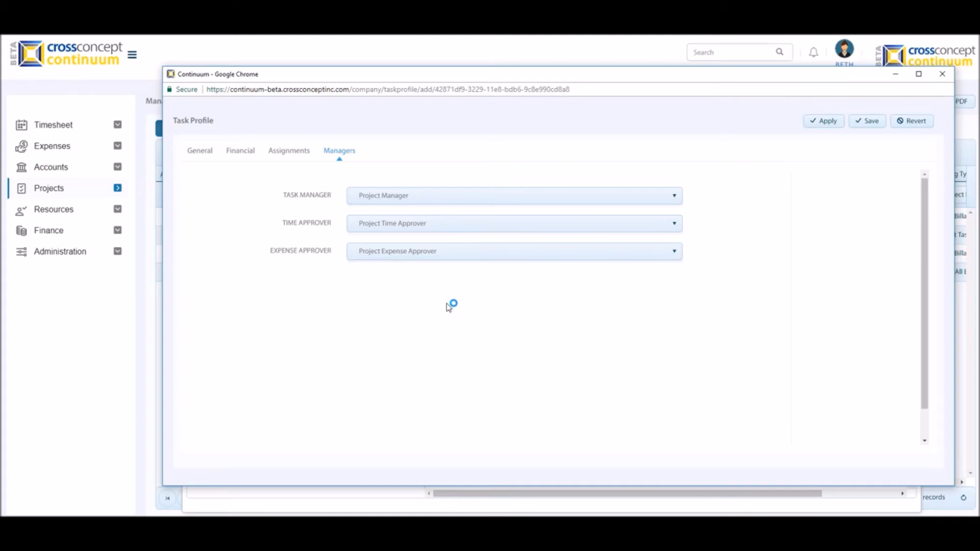
left_click(406, 260)
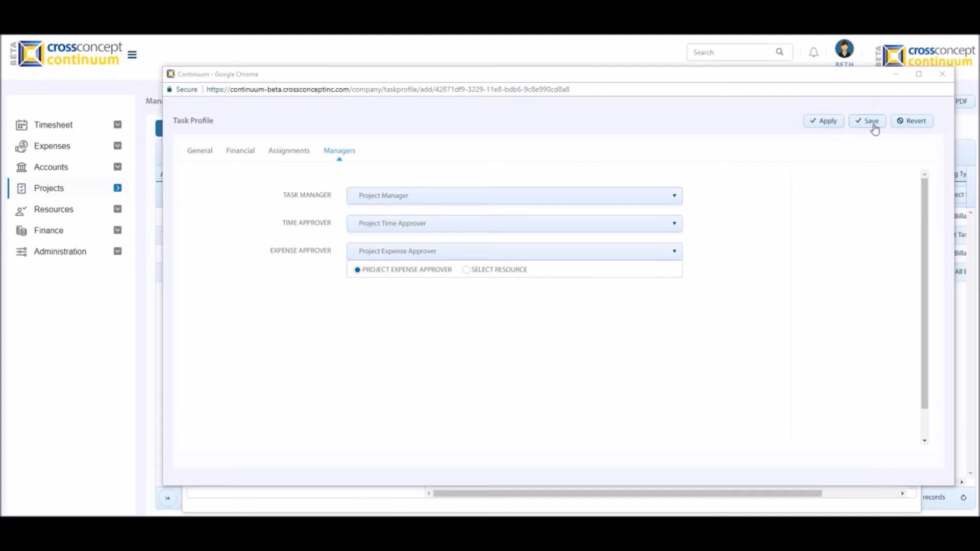
left_click(910, 126)
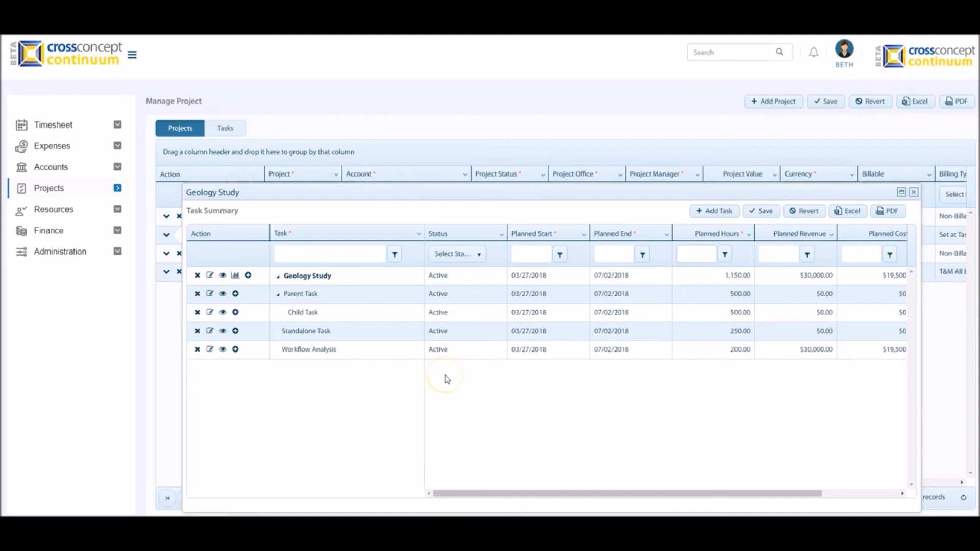
left_click(282, 358)
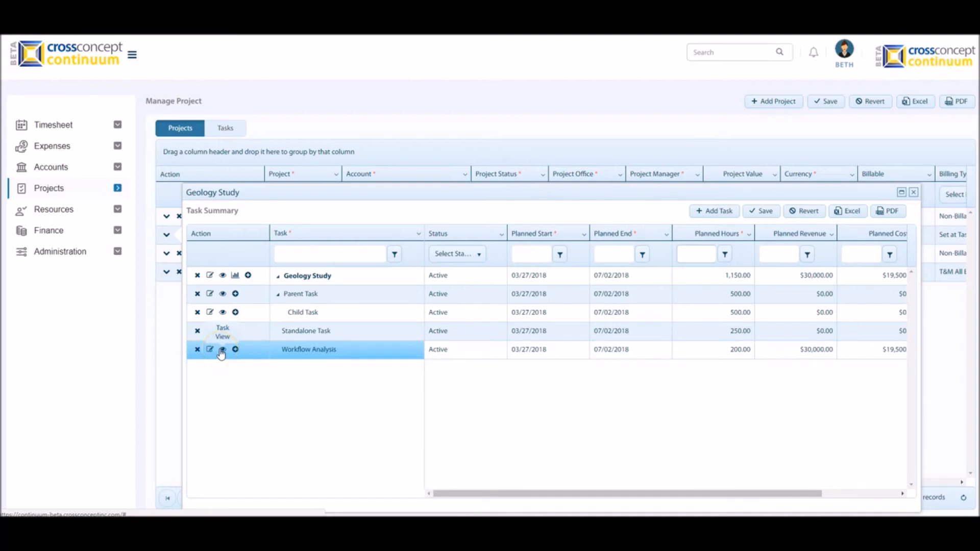
left_click(198, 351)
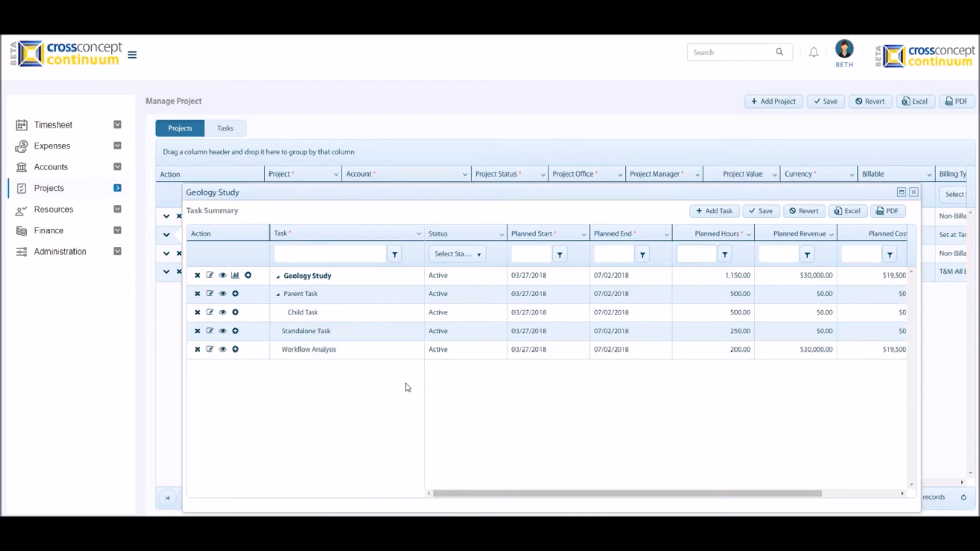
left_click(717, 213)
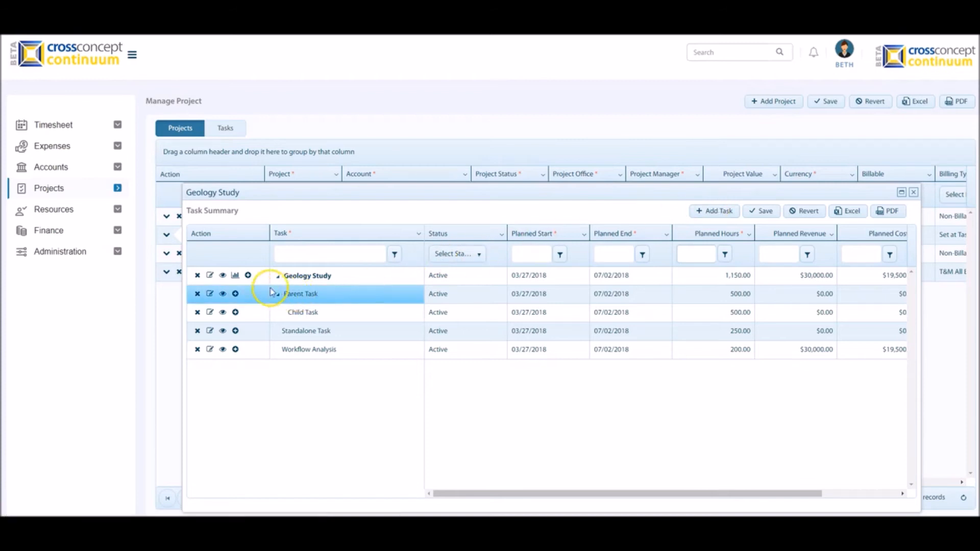
- Open the Geology Study project's Gantt chart and add a new task at the end of its task list
left_click(235, 277)
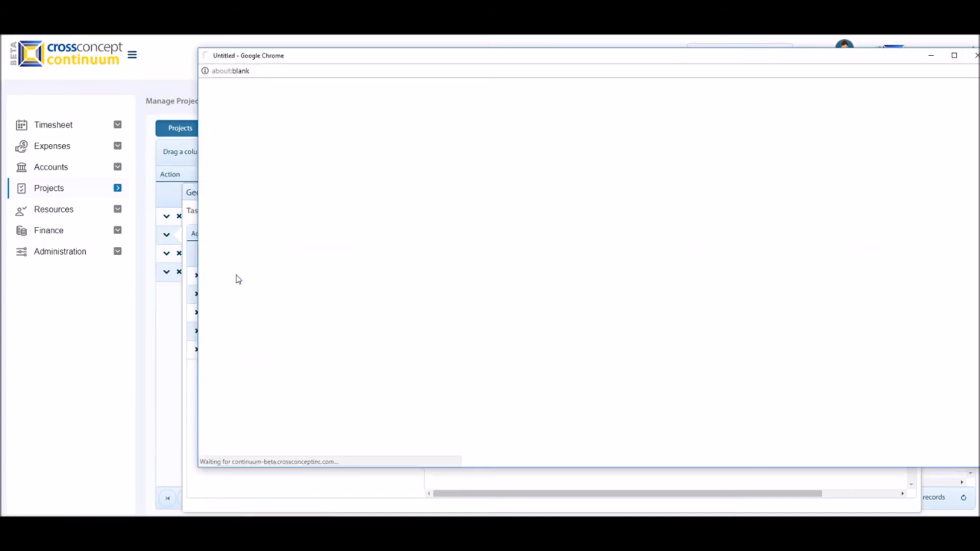
left_click_drag(668, 61, 623, 68)
left_click(263, 208)
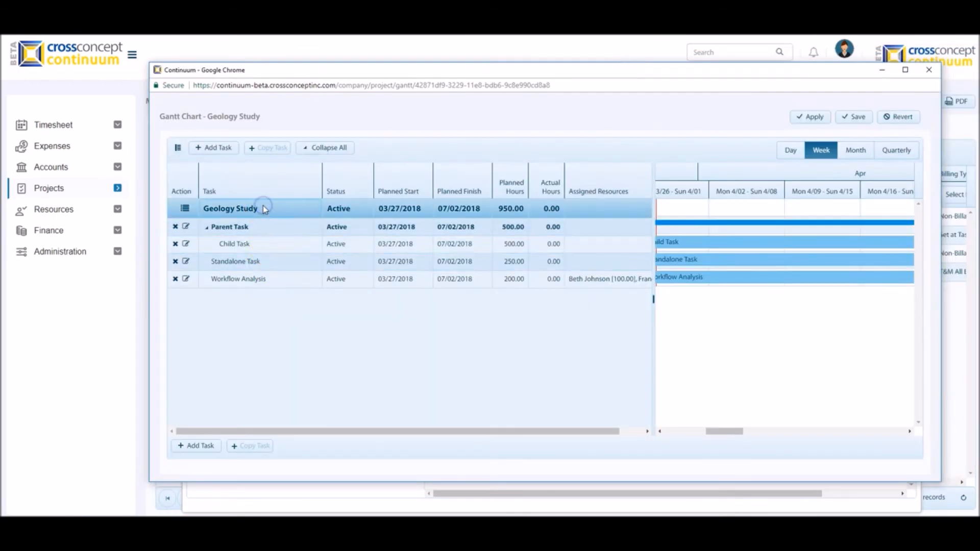
left_click(217, 149)
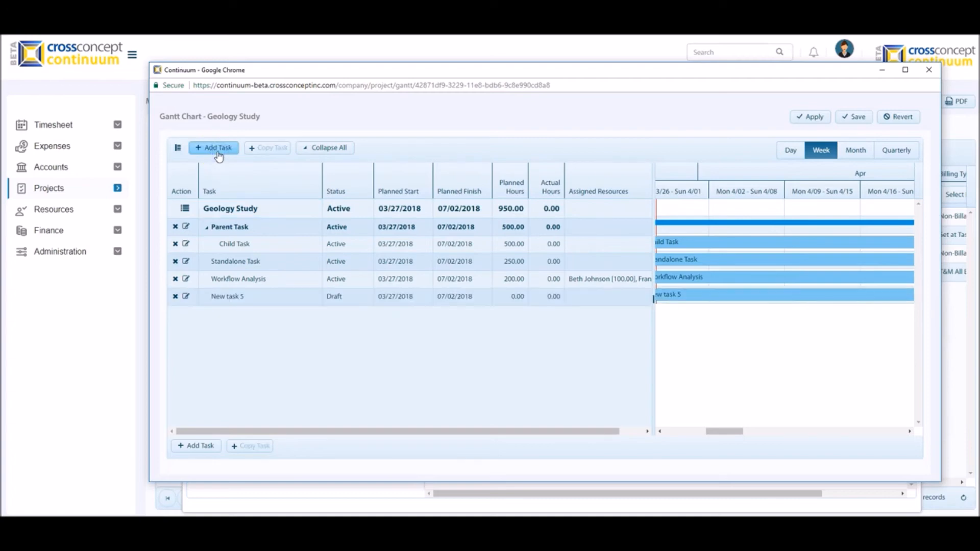
- Add a child task under the new draft task in the Gantt chart, and try copying the new draft task
left_click(233, 303)
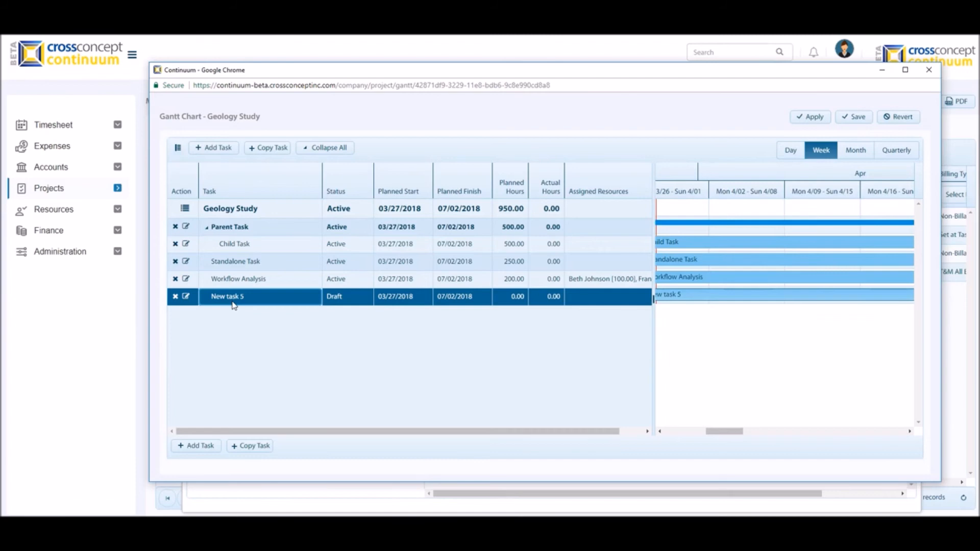
left_click(219, 149)
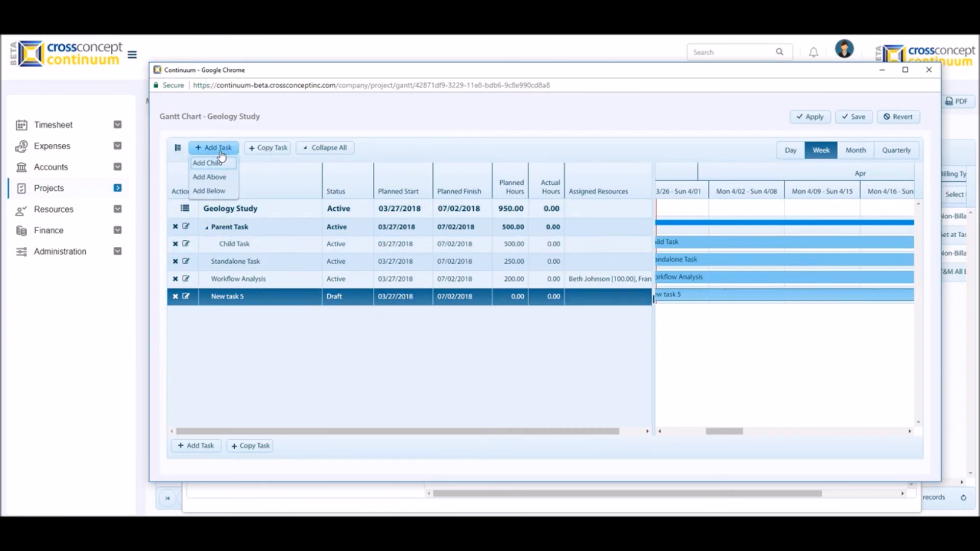
left_click(217, 193)
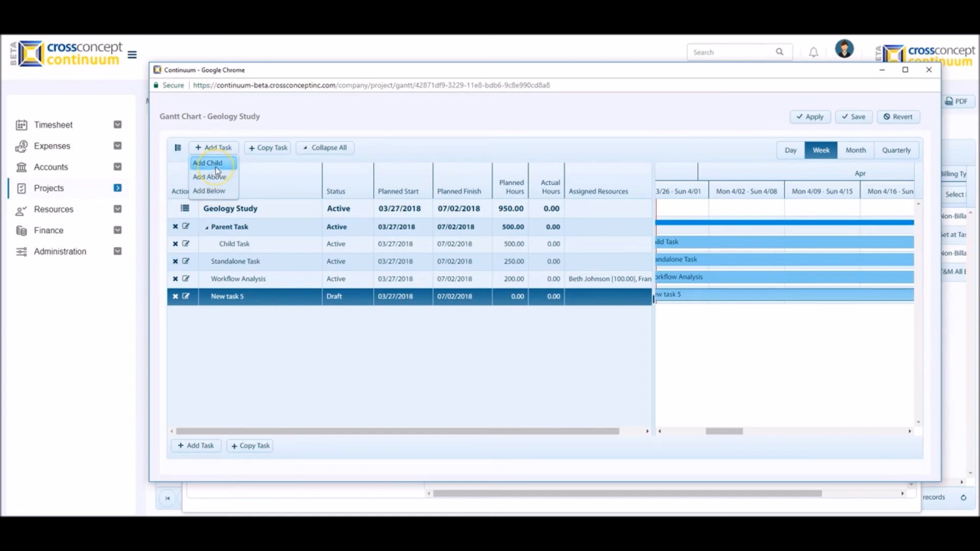
left_click(217, 171)
left_click(234, 297)
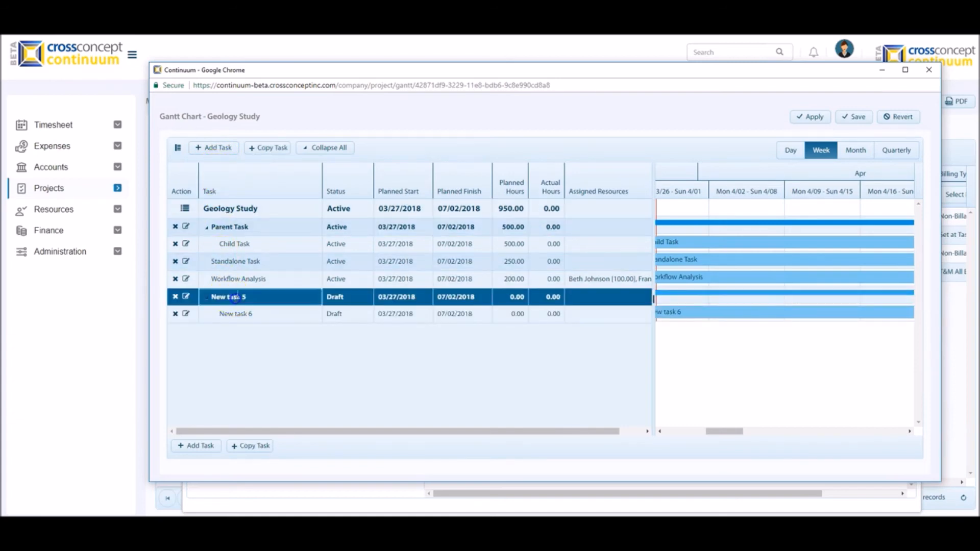
left_click(269, 149)
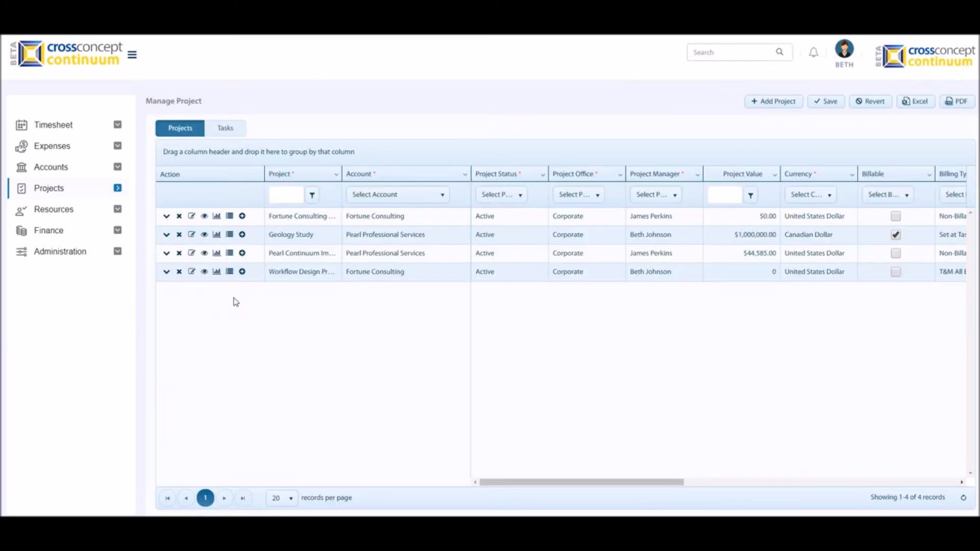
- Examine the add-task option for Geology Study in the project list, and view the tasks under Pearl Professional Services
left_click(243, 235)
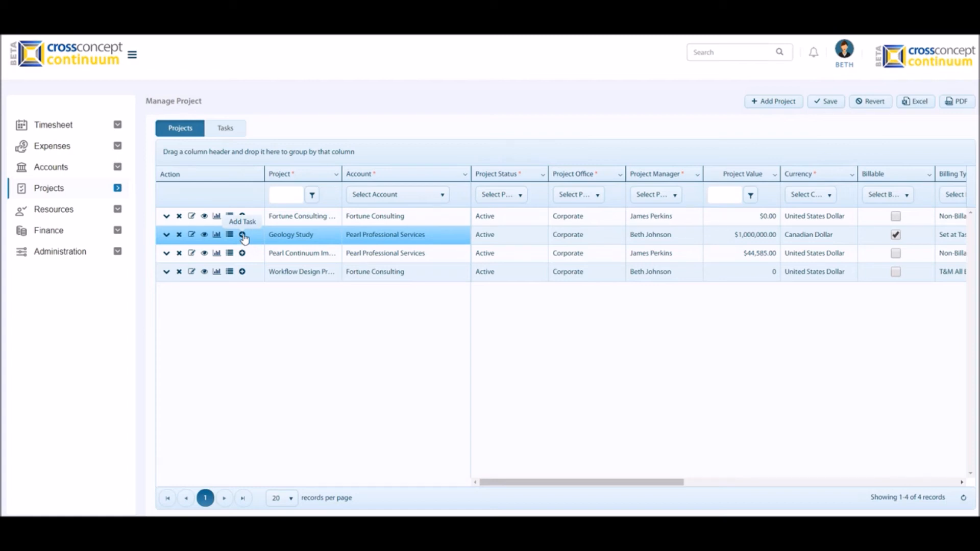
left_click(236, 134)
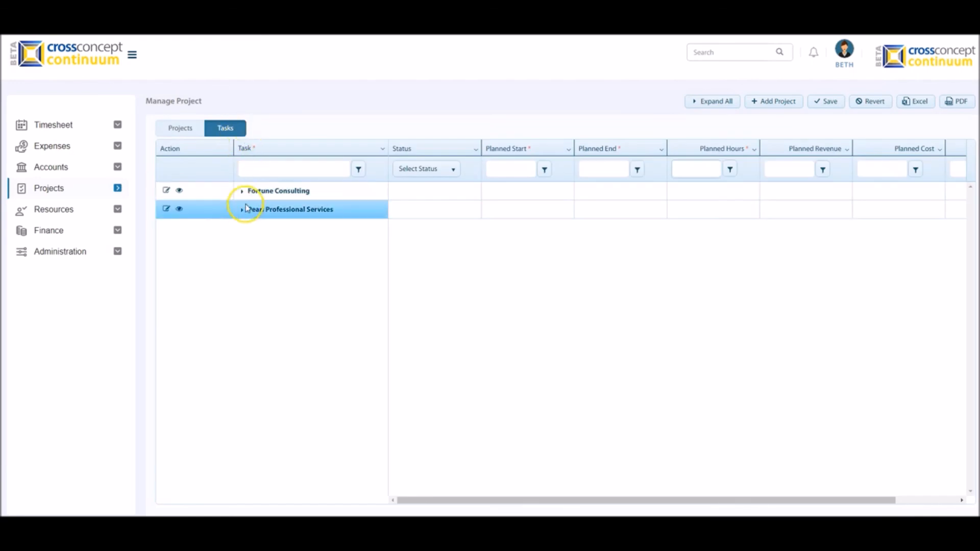
left_click(242, 210)
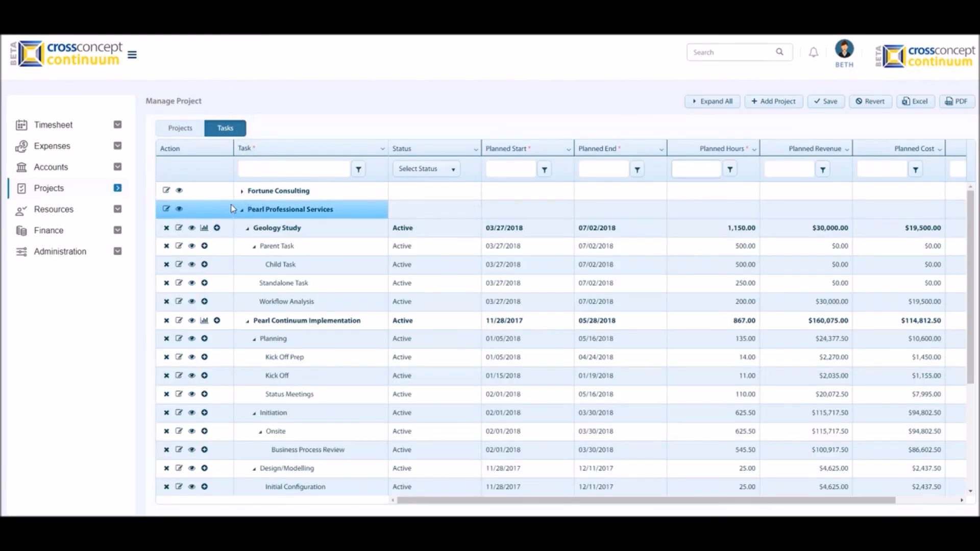